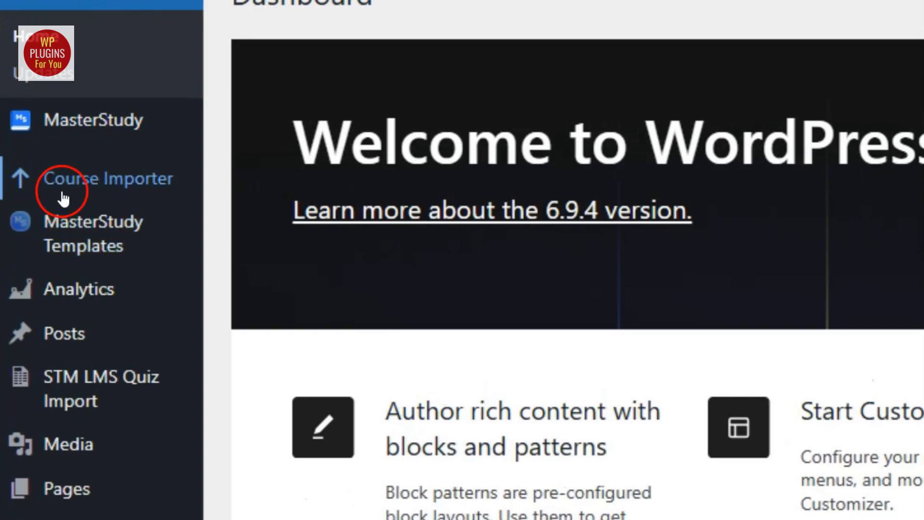
# Go to the Courses Importer page and review its File Upload options and Download Templates panel
pyautogui.click(119, 192)
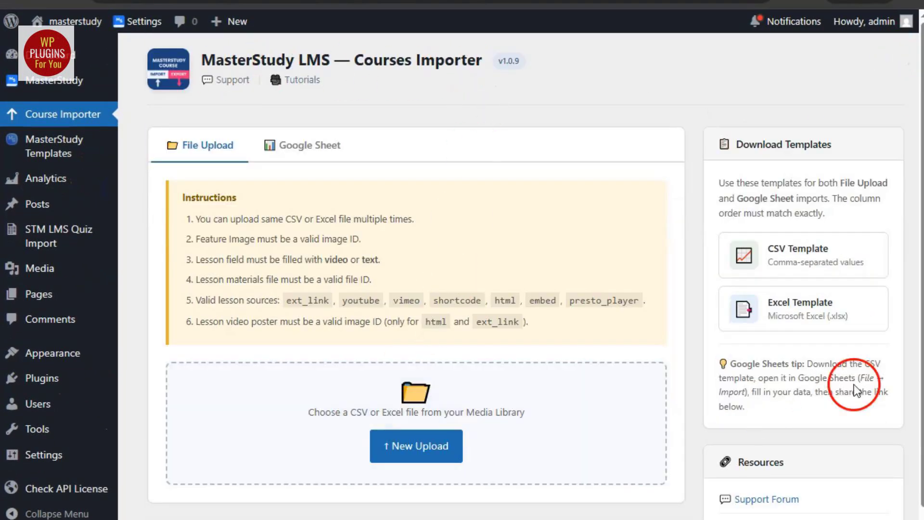
pyautogui.scroll(-2, 846, 414)
pyautogui.scroll(2, 846, 438)
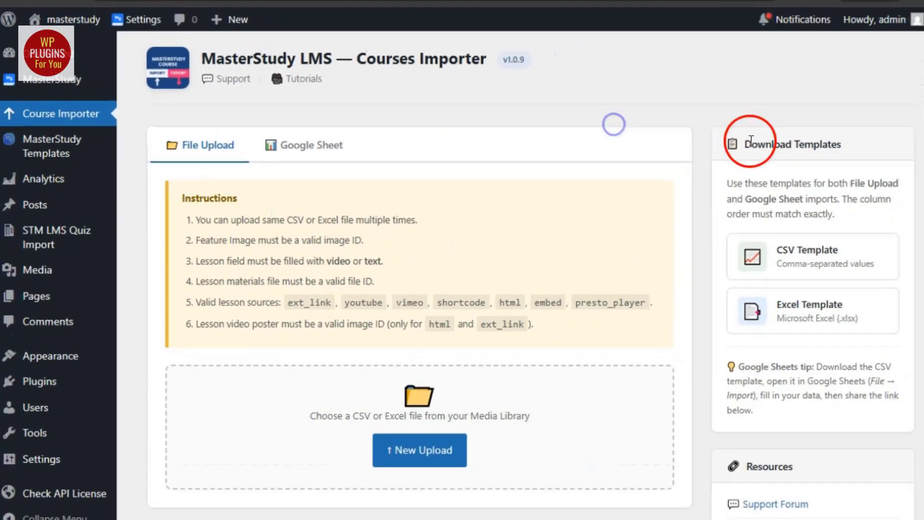
pyautogui.moveTo(744, 144); pyautogui.dragTo(885, 142)
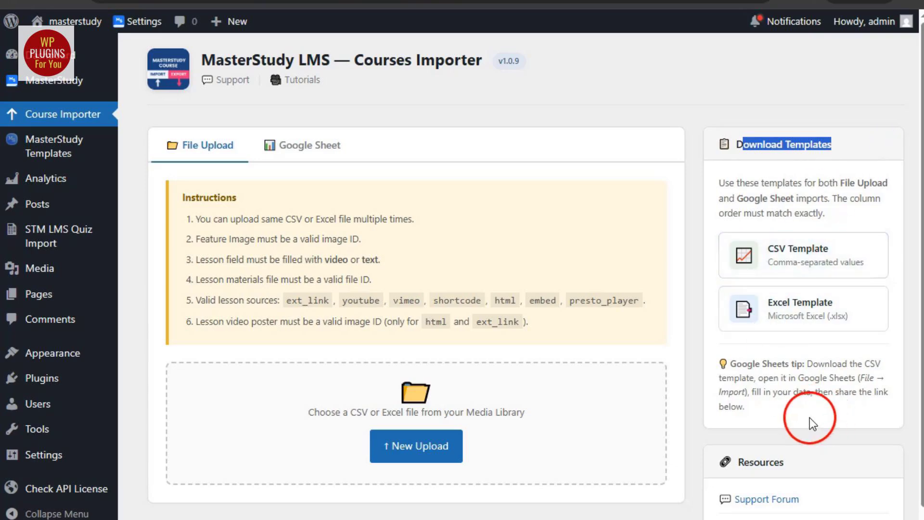
pyautogui.scroll(-1, 755, 420)
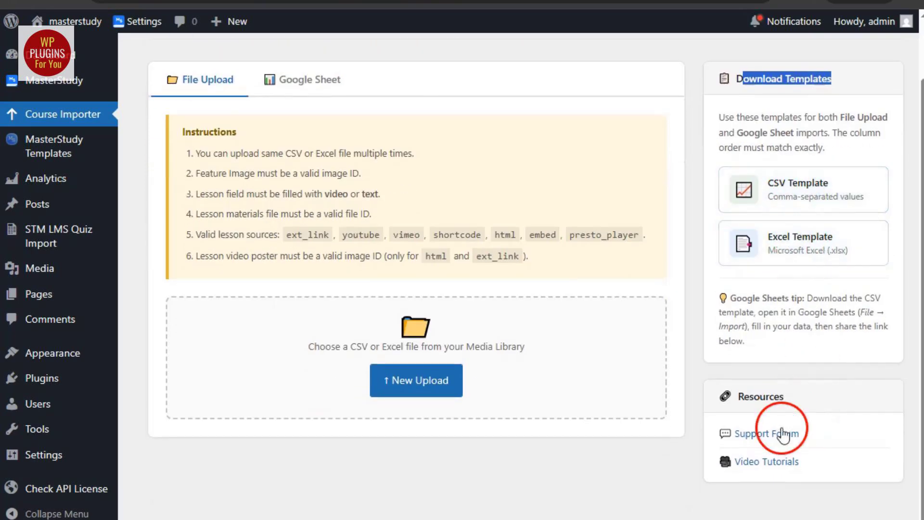
pyautogui.scroll(1, 592, 341)
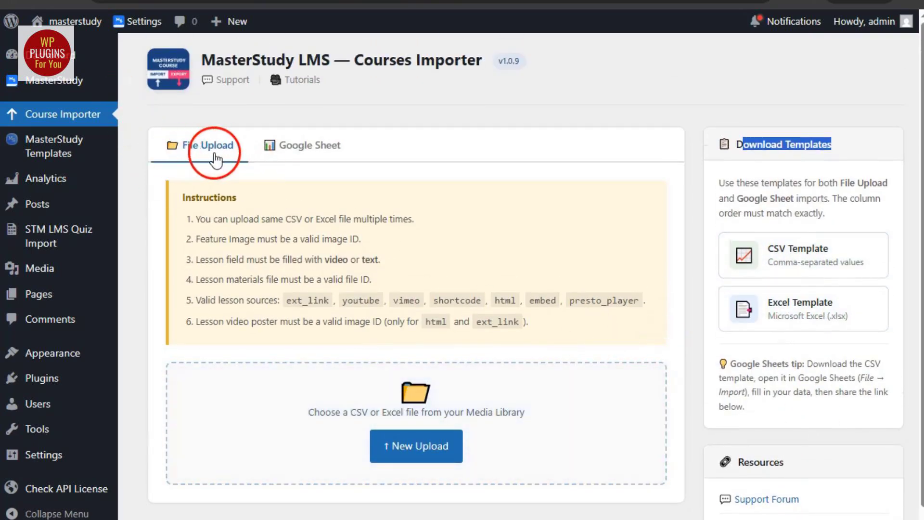
# Compare the Google Sheet import options with the File Upload options
pyautogui.click(307, 152)
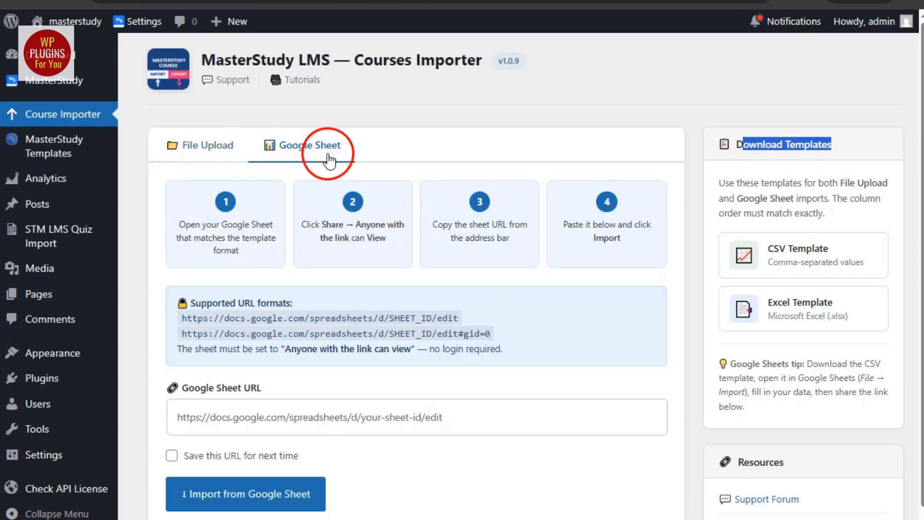
pyautogui.click(206, 417)
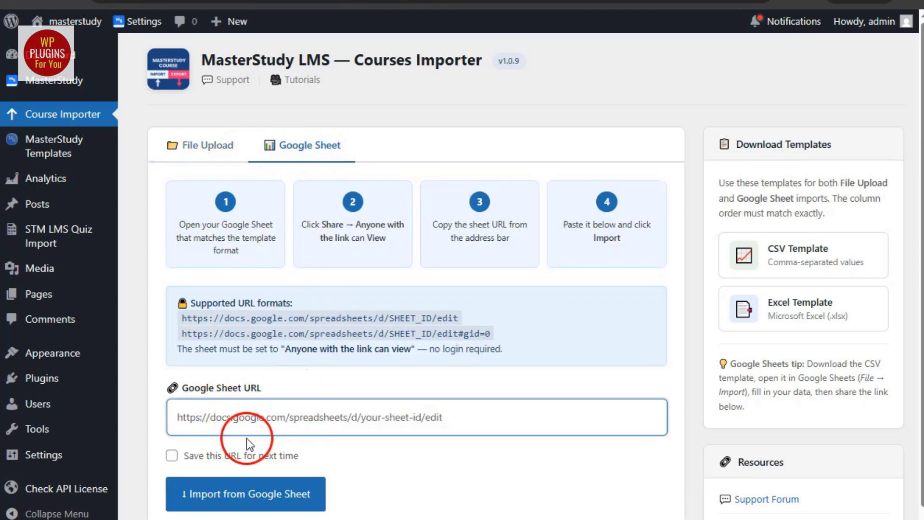
pyautogui.click(217, 145)
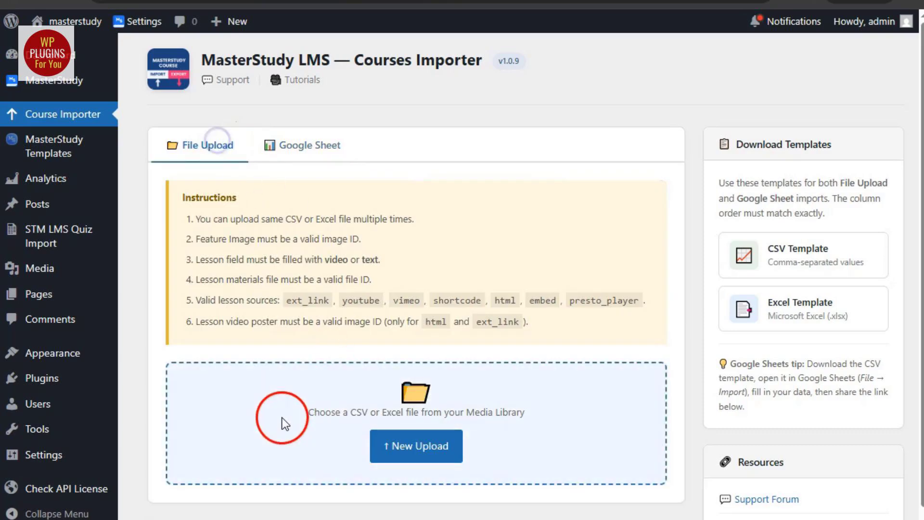
pyautogui.click(287, 146)
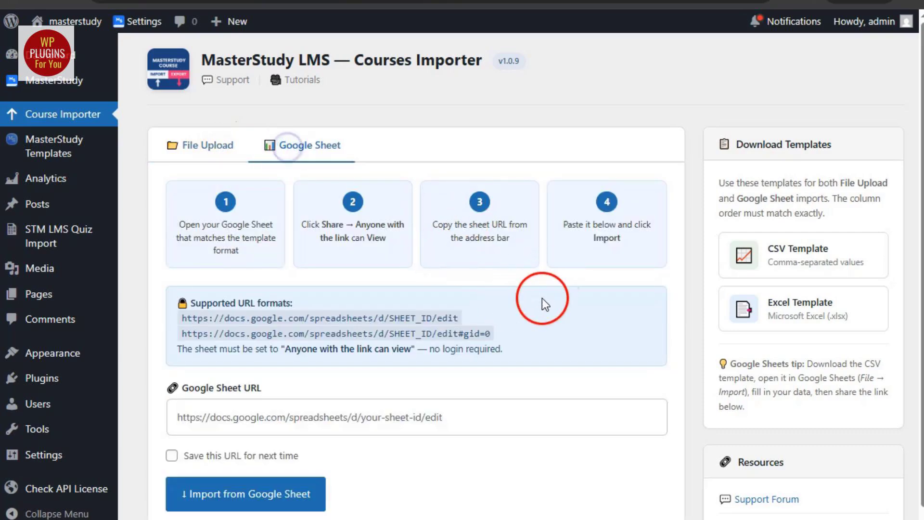
pyautogui.click(207, 151)
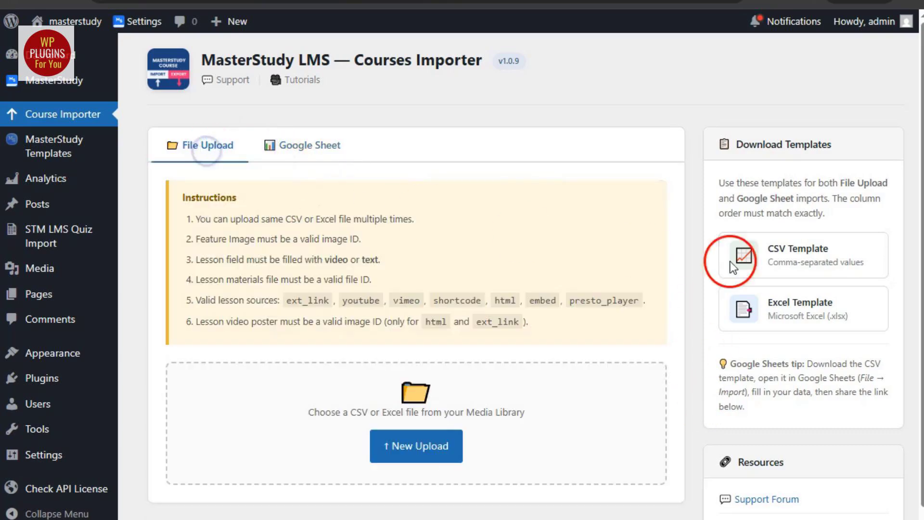
# Save the CSV template, open courseimport (43).csv in Excel and widen column A for full course titles
pyautogui.click(792, 271)
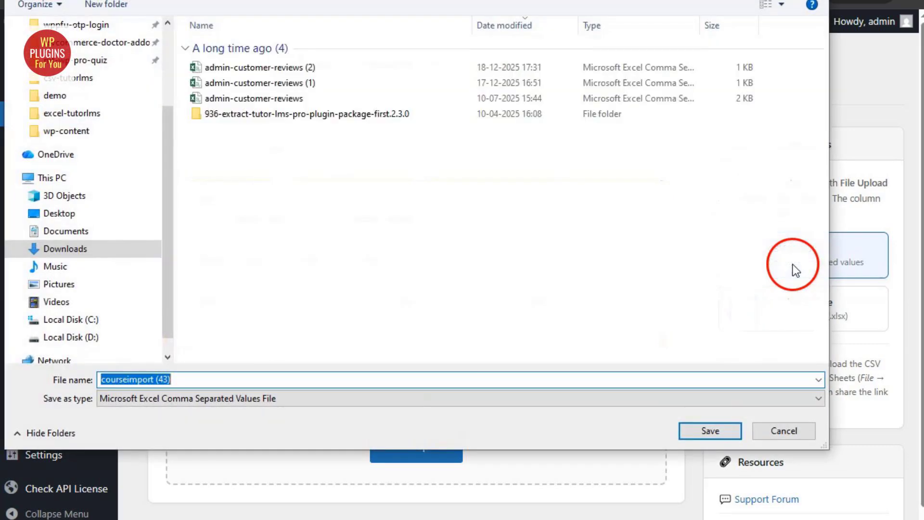
pyautogui.click(703, 433)
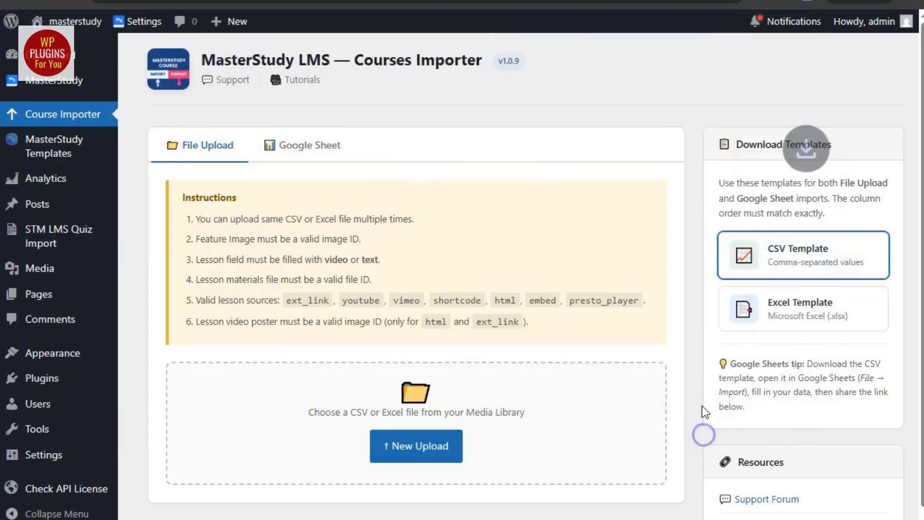
pyautogui.click(707, 71)
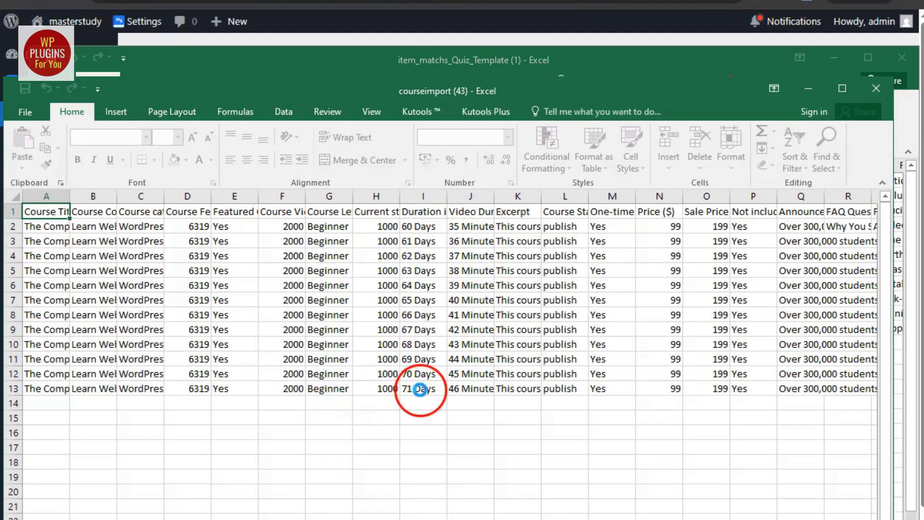
pyautogui.moveTo(96, 201); pyautogui.dragTo(251, 201)
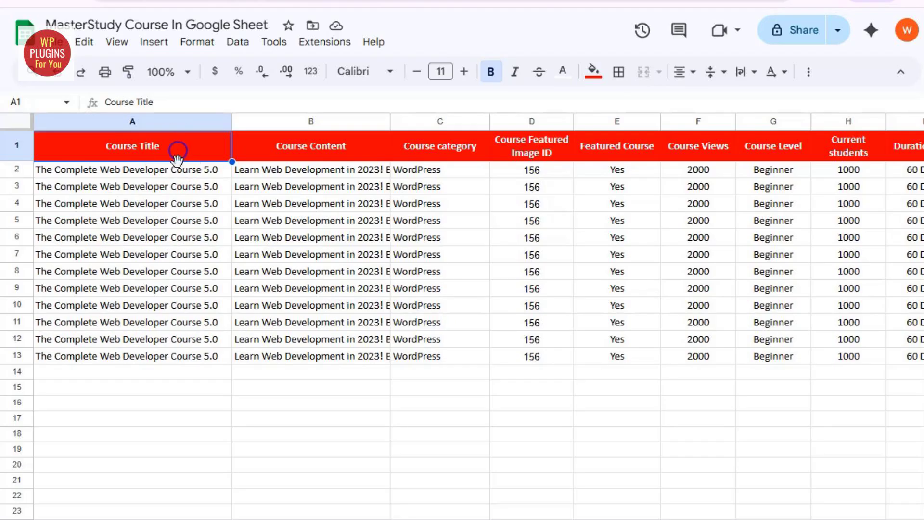
pyautogui.moveTo(159, 170); pyautogui.dragTo(155, 354)
# Review the course data columns B to H, from Course Content through Current students
pyautogui.click(308, 149)
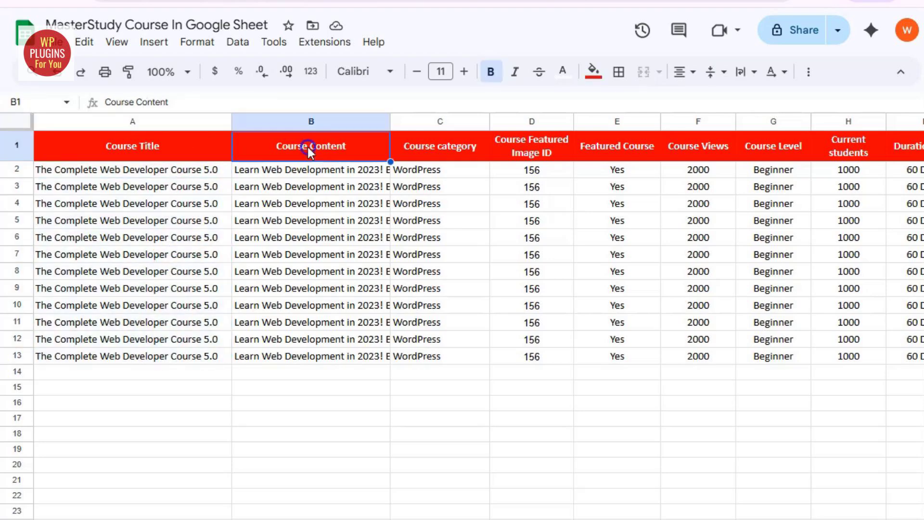
pyautogui.moveTo(308, 170); pyautogui.dragTo(304, 356)
pyautogui.moveTo(458, 170); pyautogui.dragTo(456, 354)
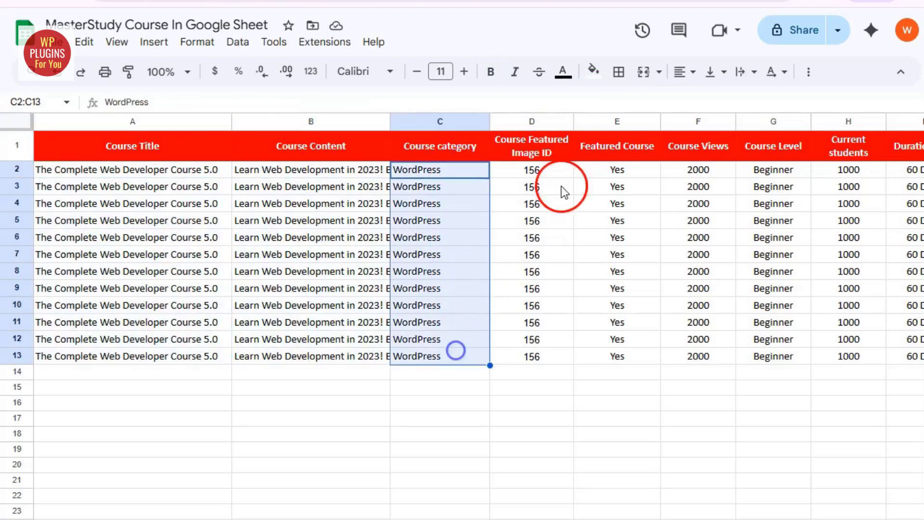
pyautogui.click(550, 171)
pyautogui.moveTo(550, 174); pyautogui.dragTo(554, 355)
pyautogui.moveTo(640, 173); pyautogui.dragTo(639, 357)
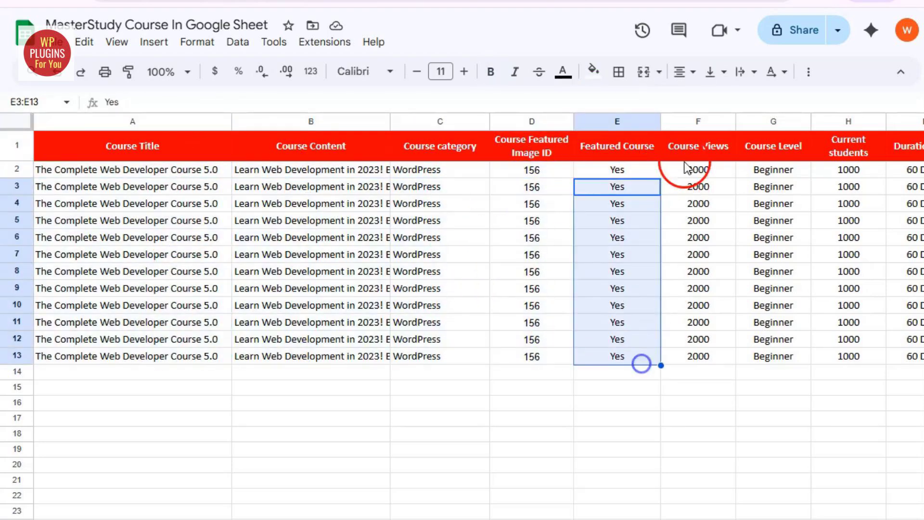
pyautogui.click(706, 154)
pyautogui.moveTo(703, 171); pyautogui.dragTo(700, 356)
pyautogui.click(800, 154)
pyautogui.moveTo(802, 170); pyautogui.dragTo(800, 356)
pyautogui.click(865, 154)
pyautogui.moveTo(864, 171); pyautogui.dragTo(868, 360)
# Look over the Section Title, Lesson Title and Lesson Content columns further right
pyautogui.hscroll(10, 870, 360)
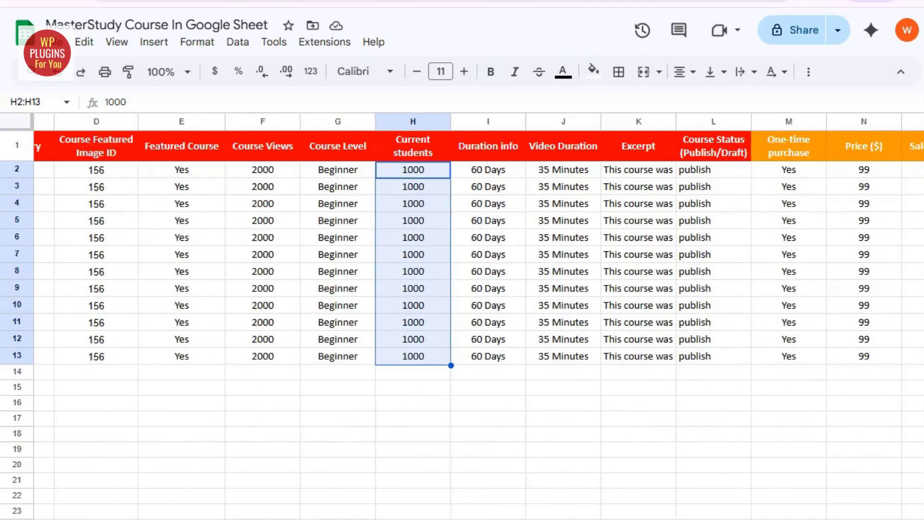
pyautogui.moveTo(159, 145); pyautogui.dragTo(400, 361)
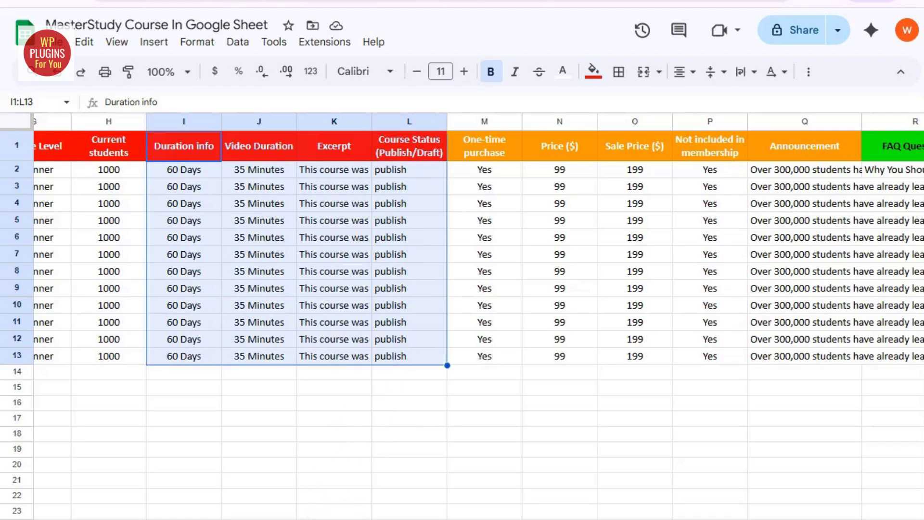
pyautogui.hscroll(6, 274, 264)
pyautogui.moveTo(500, 147); pyautogui.dragTo(641, 398)
pyautogui.hscroll(5, 642, 398)
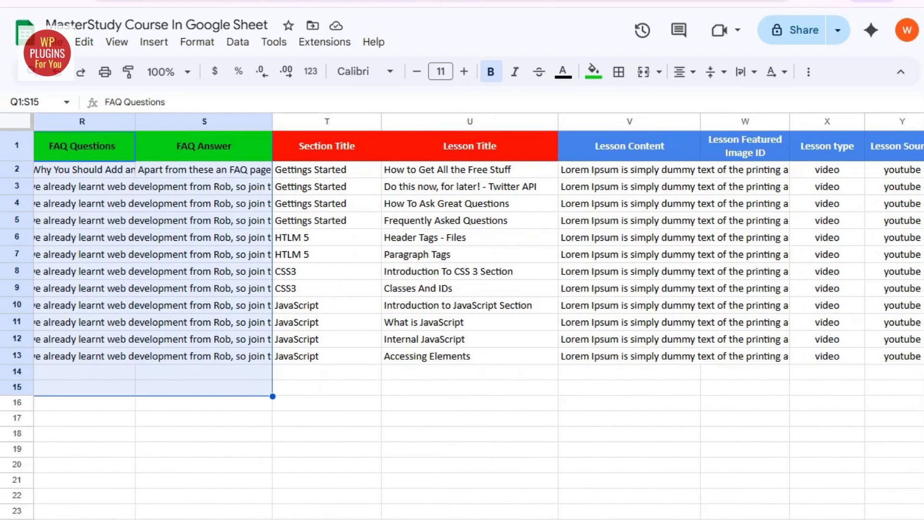
pyautogui.moveTo(319, 146); pyautogui.dragTo(507, 360)
pyautogui.hscroll(6, 649, 516)
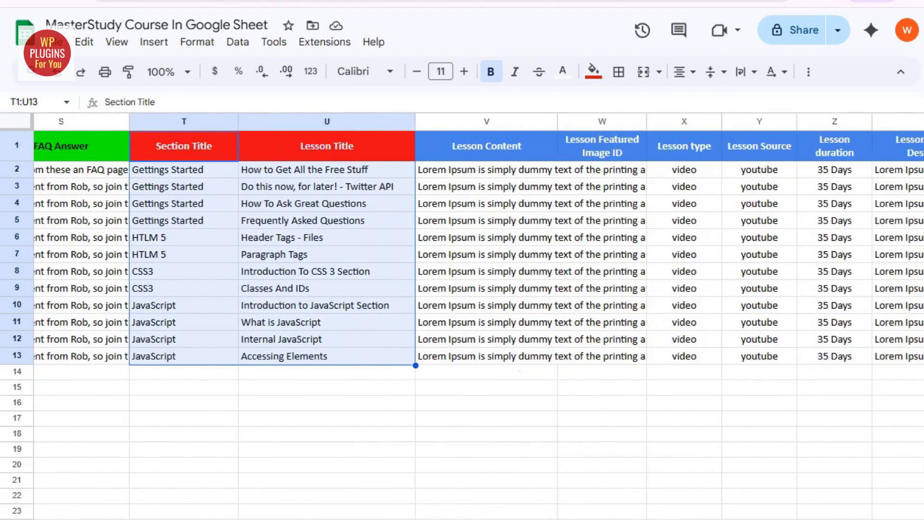
pyautogui.moveTo(320, 146); pyautogui.dragTo(857, 356)
pyautogui.click(811, 450)
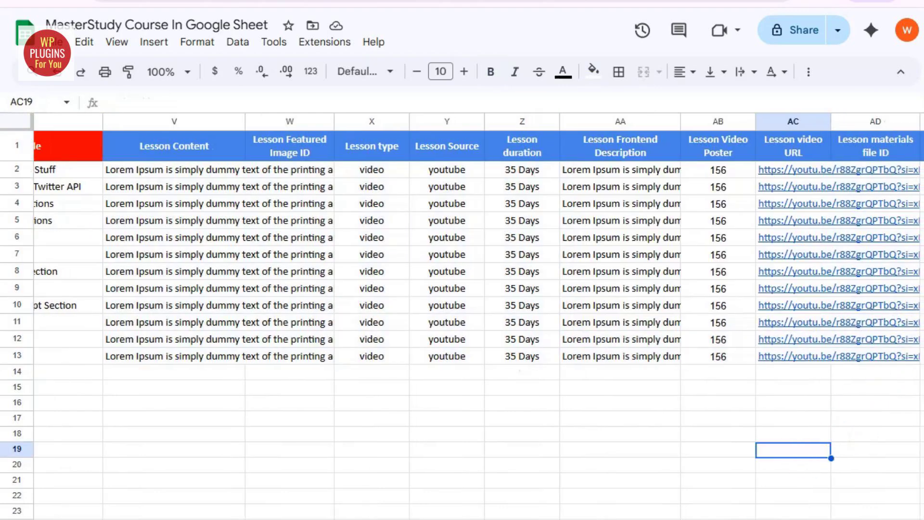
pyautogui.hscroll(5, 829, 458)
pyautogui.moveTo(611, 149); pyautogui.dragTo(835, 355)
pyautogui.hscroll(-10, 835, 354)
pyautogui.moveTo(414, 146); pyautogui.dragTo(549, 362)
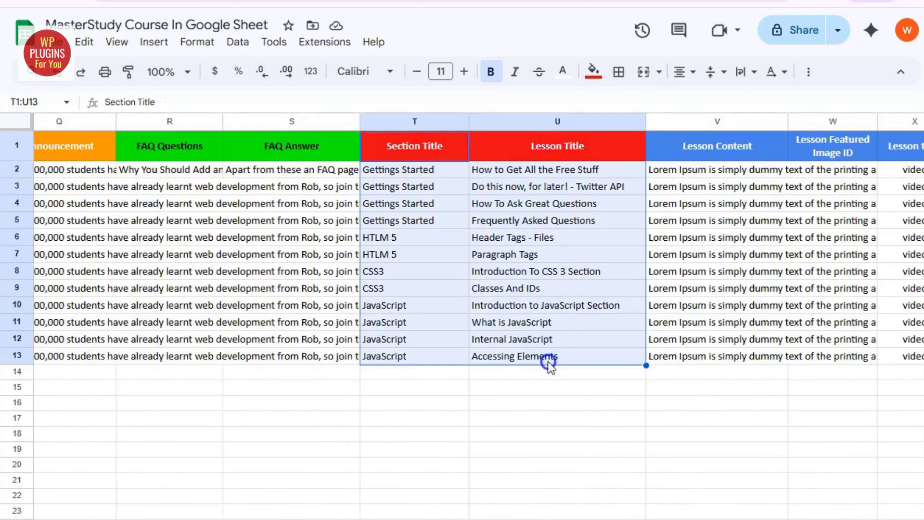
pyautogui.moveTo(717, 146); pyautogui.dragTo(716, 363)
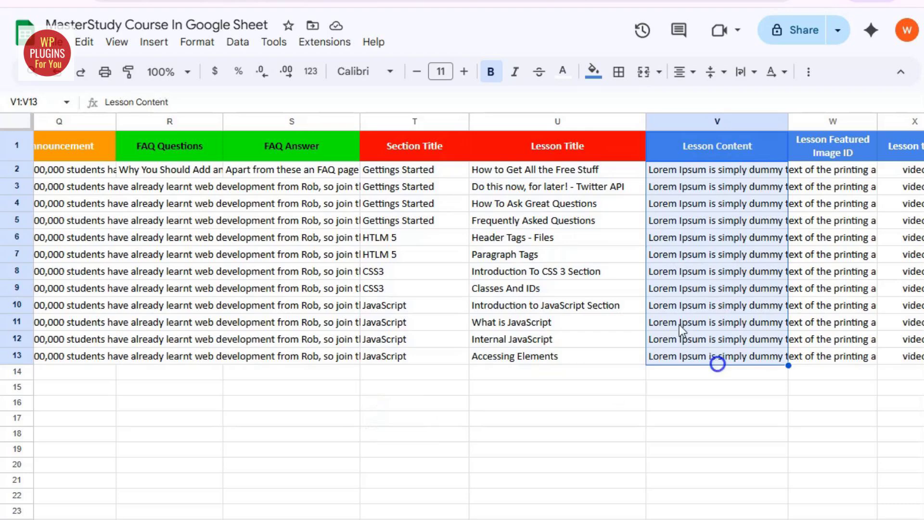
pyautogui.moveTo(558, 145); pyautogui.dragTo(557, 356)
pyautogui.moveTo(414, 146); pyautogui.dragTo(417, 357)
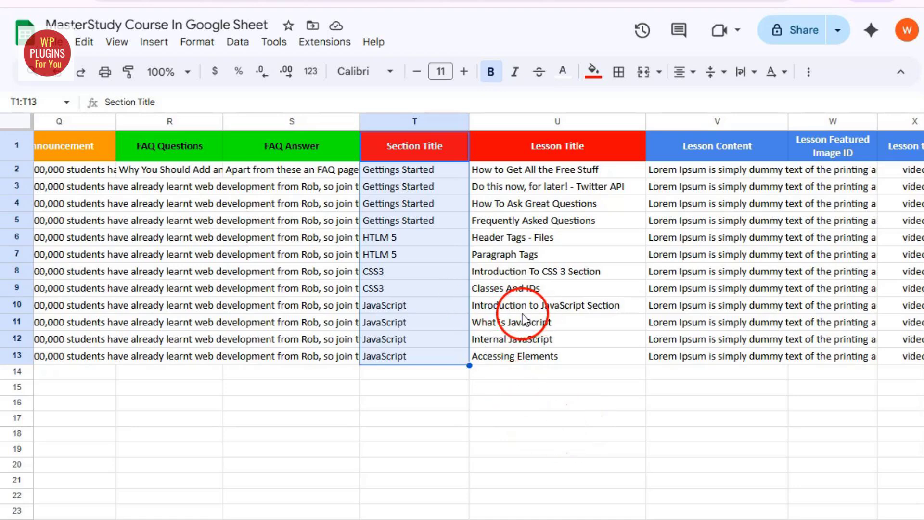
# Delete the Course Featured Image ID values in D2:D13, then check the Course Title column
pyautogui.moveTo(532, 169); pyautogui.dragTo(541, 355)
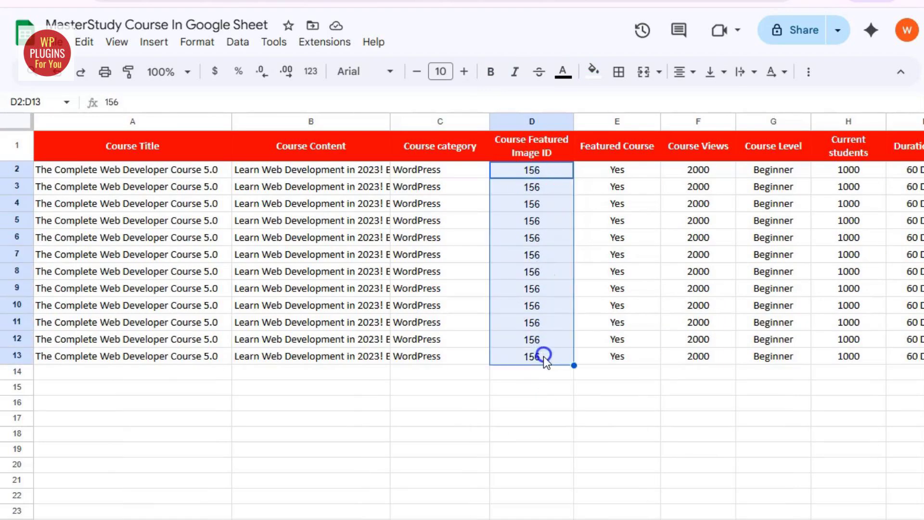
pyautogui.press('Delete')
pyautogui.click(629, 388)
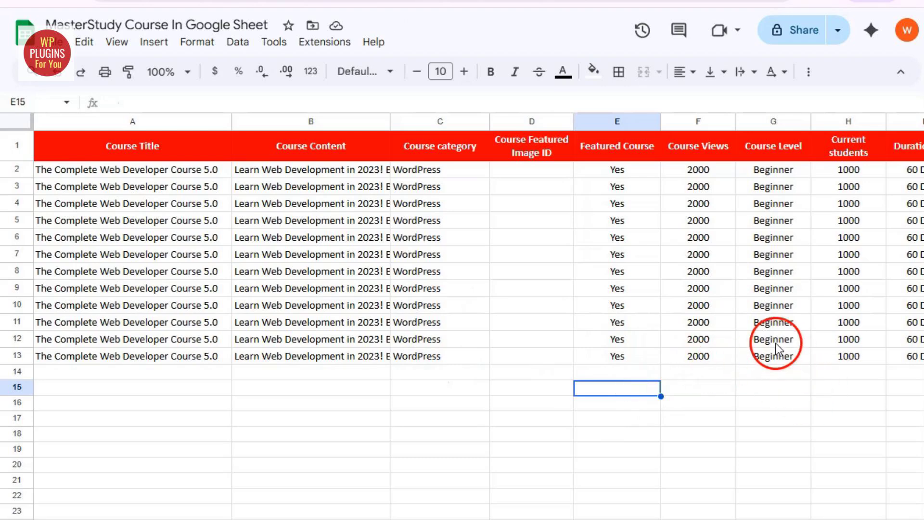
pyautogui.click(180, 155)
pyautogui.moveTo(206, 149); pyautogui.dragTo(192, 366)
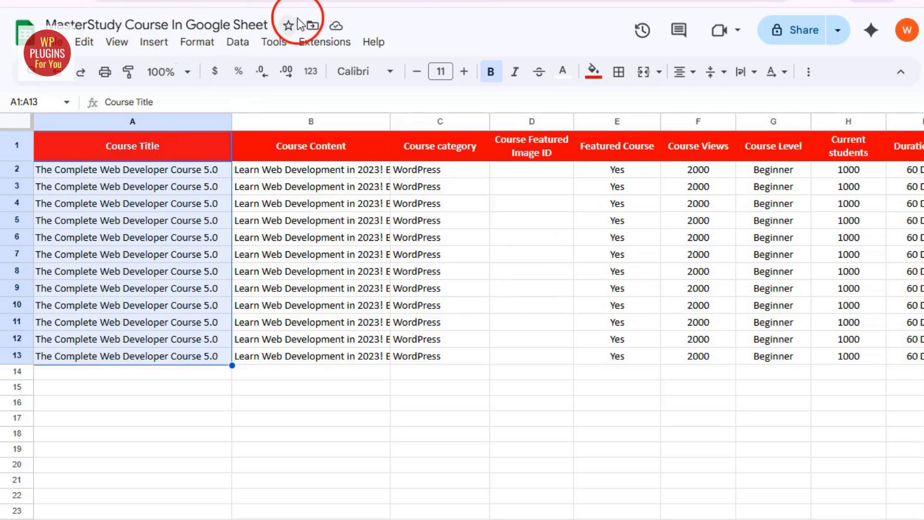
pyautogui.click(569, 392)
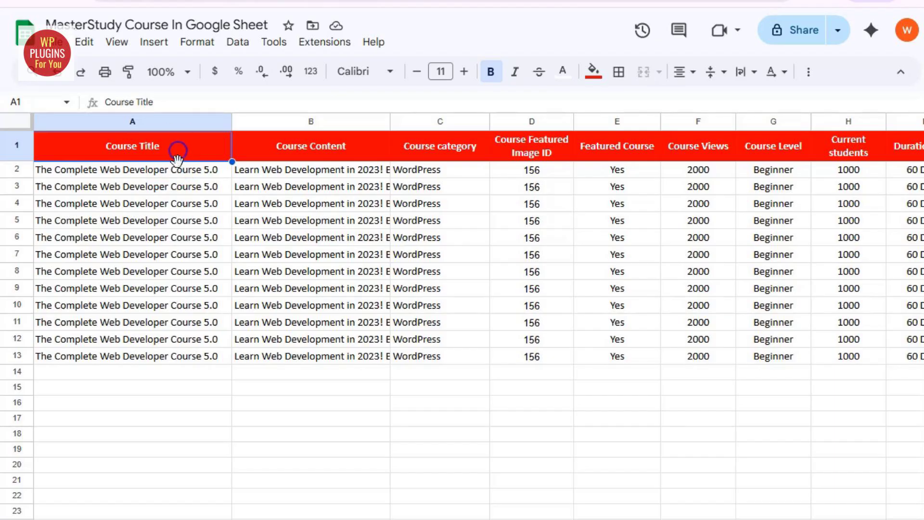
pyautogui.moveTo(164, 170); pyautogui.dragTo(155, 355)
pyautogui.click(305, 149)
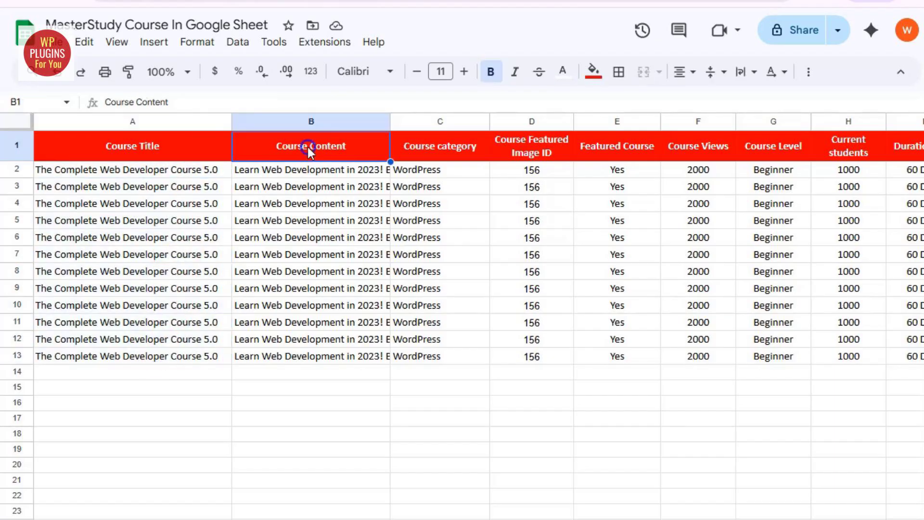
pyautogui.moveTo(306, 169); pyautogui.dragTo(303, 357)
pyautogui.moveTo(455, 173); pyautogui.dragTo(456, 351)
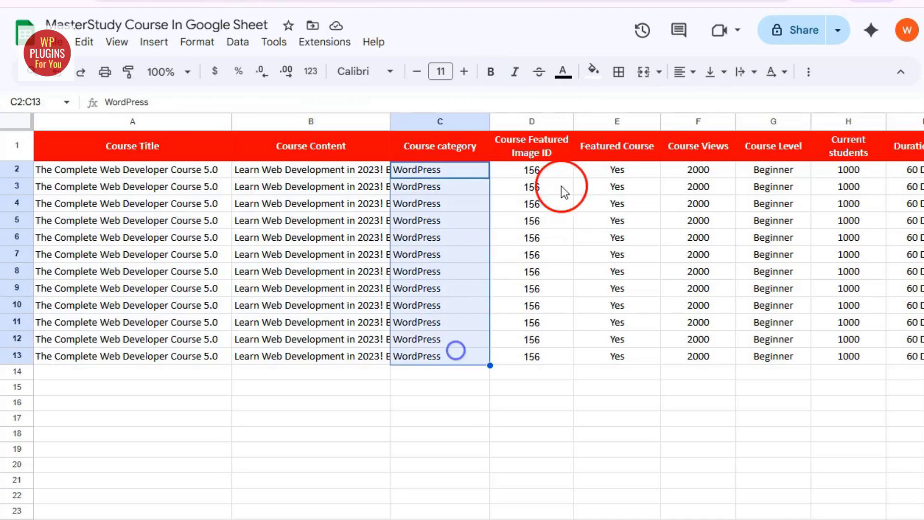
pyautogui.click(550, 174)
pyautogui.moveTo(550, 173); pyautogui.dragTo(553, 355)
pyautogui.moveTo(635, 175); pyautogui.dragTo(641, 359)
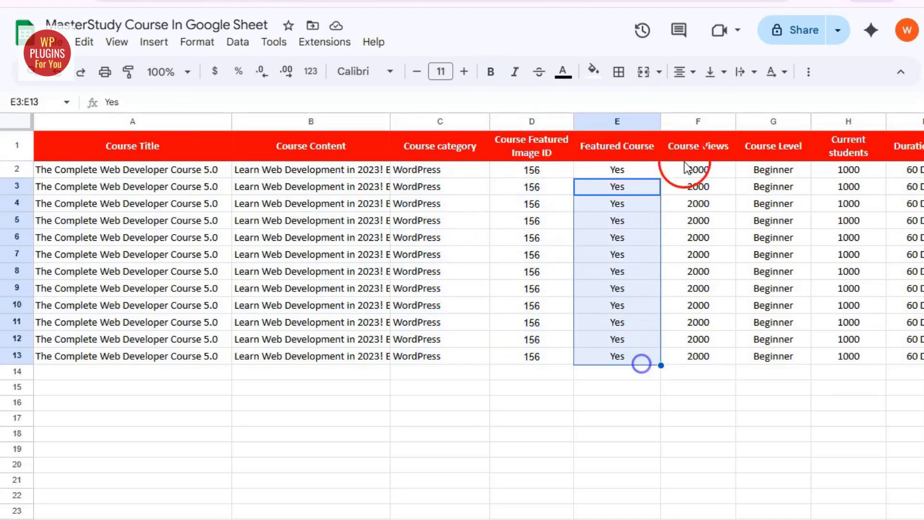
pyautogui.click(704, 156)
pyautogui.moveTo(706, 170); pyautogui.dragTo(705, 356)
pyautogui.click(801, 147)
pyautogui.moveTo(801, 170); pyautogui.dragTo(800, 356)
pyautogui.click(867, 144)
pyautogui.moveTo(867, 171); pyautogui.dragTo(869, 360)
pyautogui.hscroll(10, 871, 360)
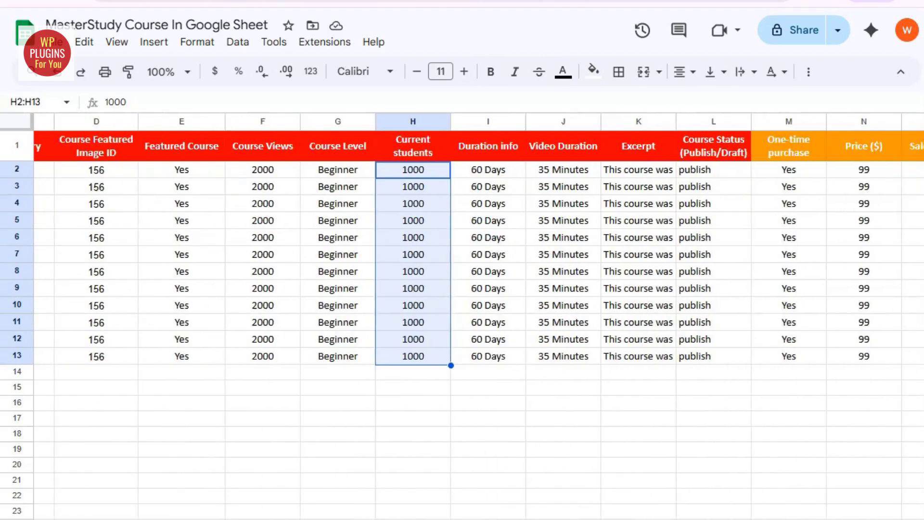
pyautogui.moveTo(164, 144); pyautogui.dragTo(402, 358)
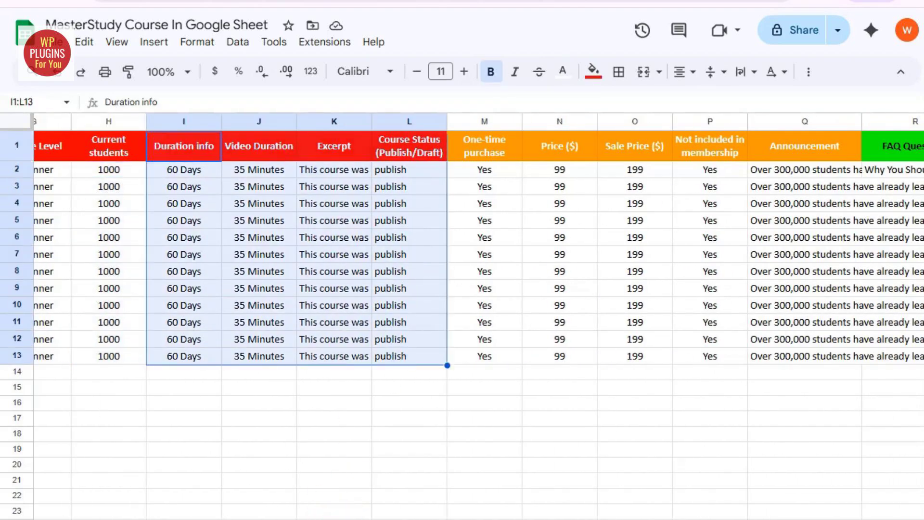
pyautogui.hscroll(6, 270, 264)
pyautogui.moveTo(500, 146); pyautogui.dragTo(642, 397)
pyautogui.hscroll(5, 641, 397)
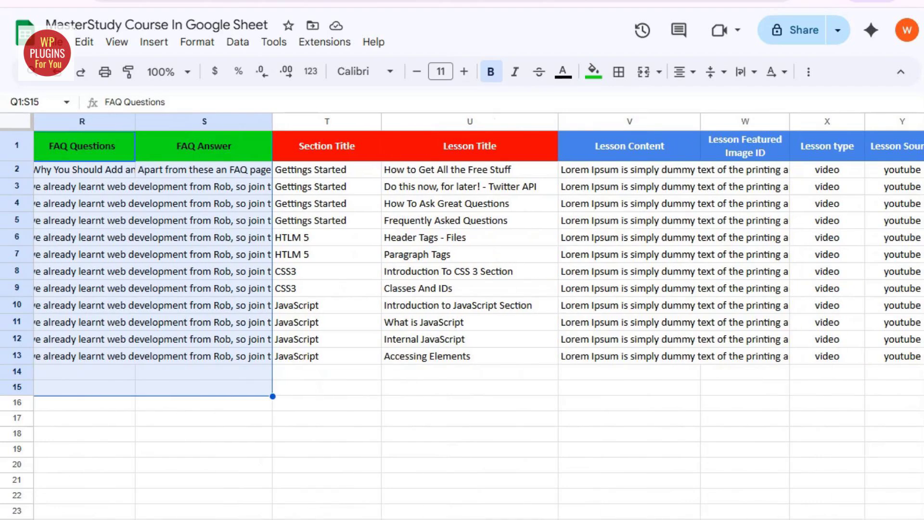
pyautogui.moveTo(320, 146); pyautogui.dragTo(505, 360)
pyautogui.hscroll(4, 645, 501)
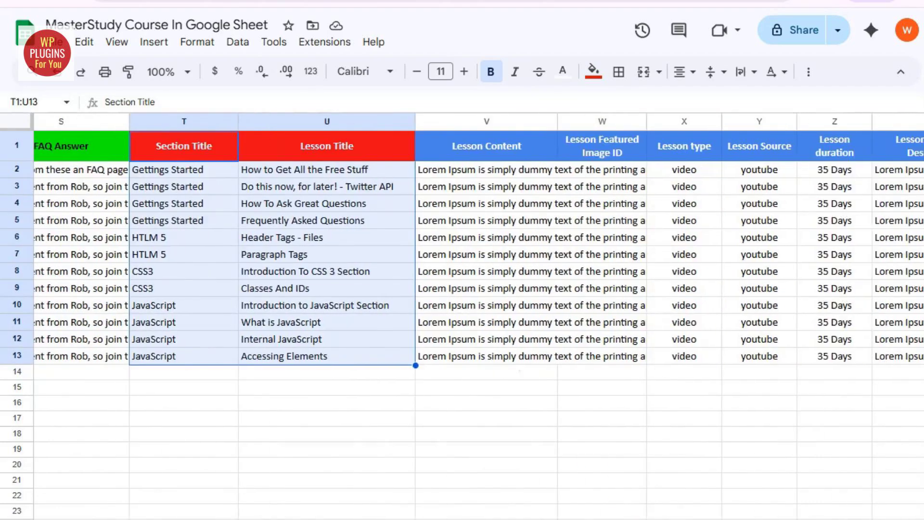
pyautogui.moveTo(319, 143); pyautogui.dragTo(879, 357)
pyautogui.click(811, 454)
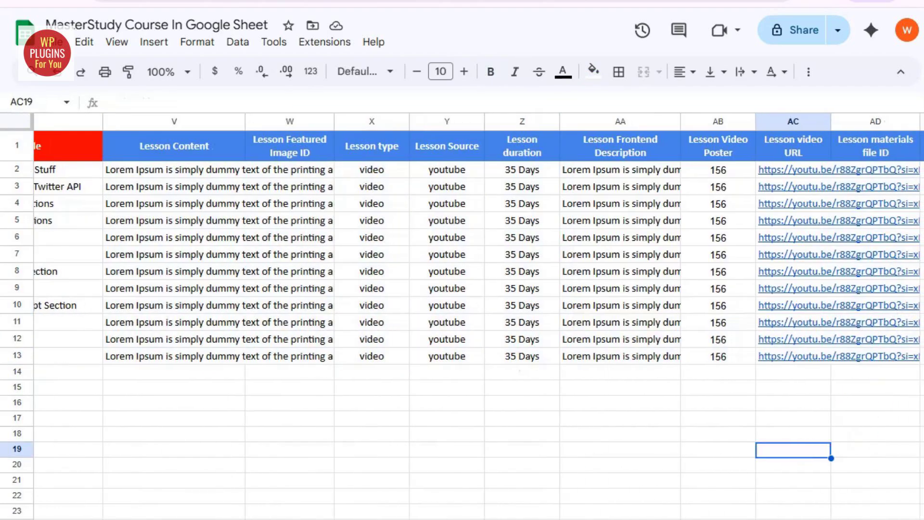
pyautogui.hscroll(7, 626, 174)
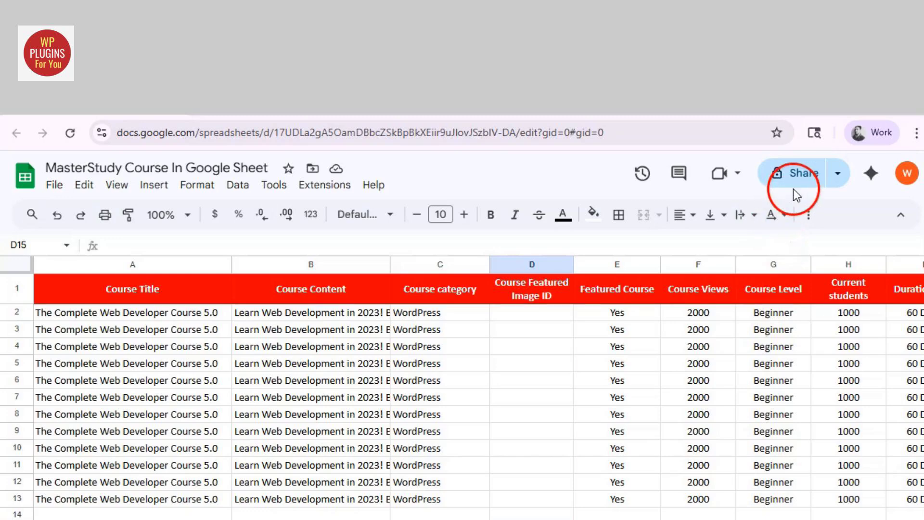
# Set the sheet's general access to Anyone with the link as Viewer
pyautogui.click(798, 174)
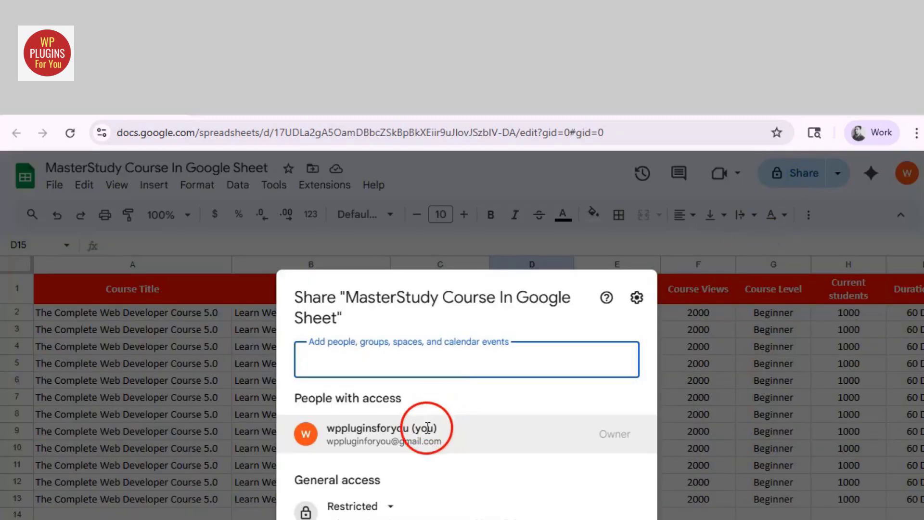
pyautogui.click(383, 507)
pyautogui.click(383, 519)
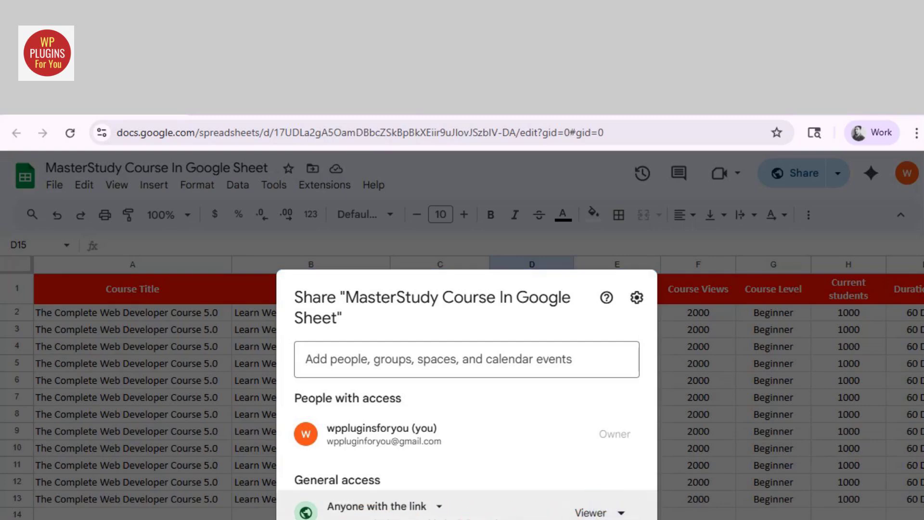
pyautogui.press('Escape')
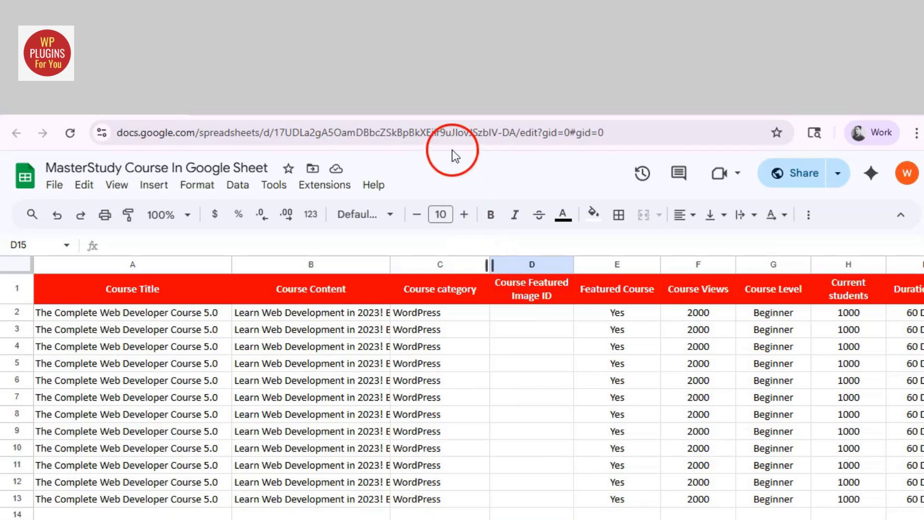
# Copy the spreadsheet's URL from the browser address bar
pyautogui.click(450, 135)
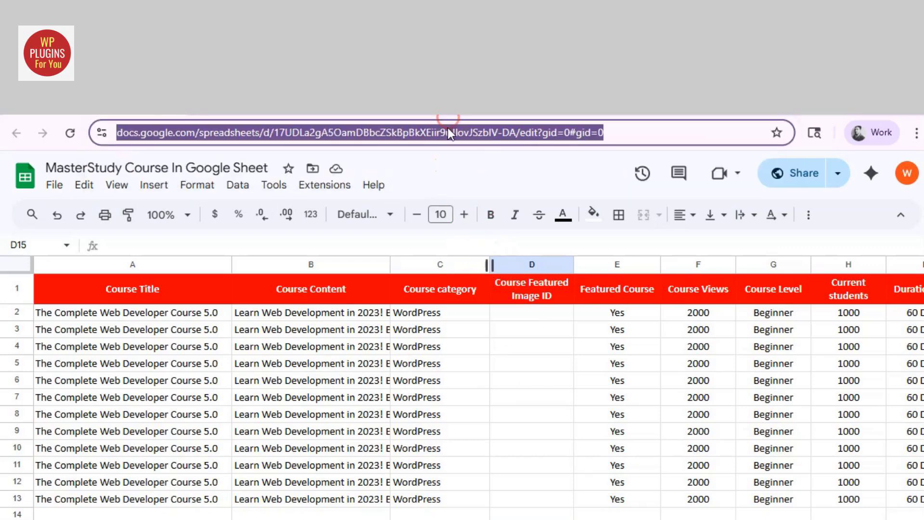
pyautogui.rightClick(448, 129)
pyautogui.click(492, 267)
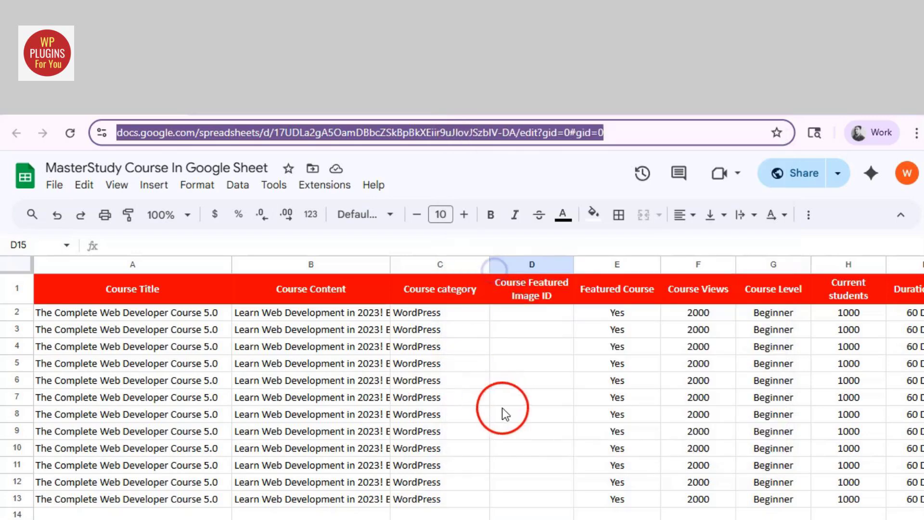
pyautogui.click(493, 514)
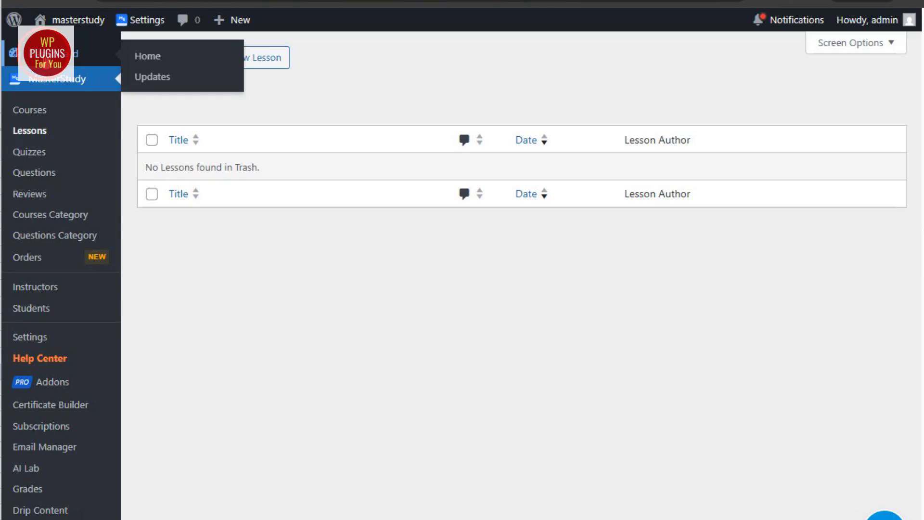
# Return to the MasterStudy Courses Importer page from the WordPress Dashboard
pyautogui.click(83, 65)
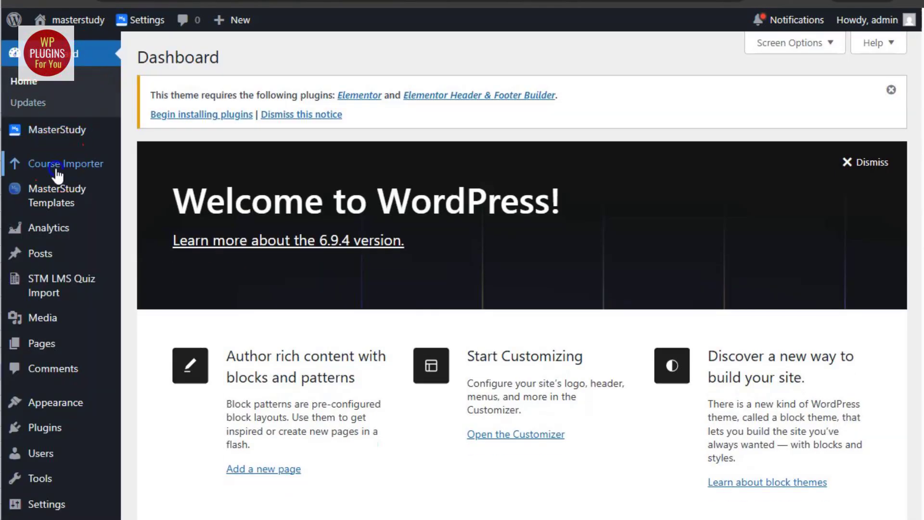
pyautogui.click(93, 171)
pyautogui.click(348, 246)
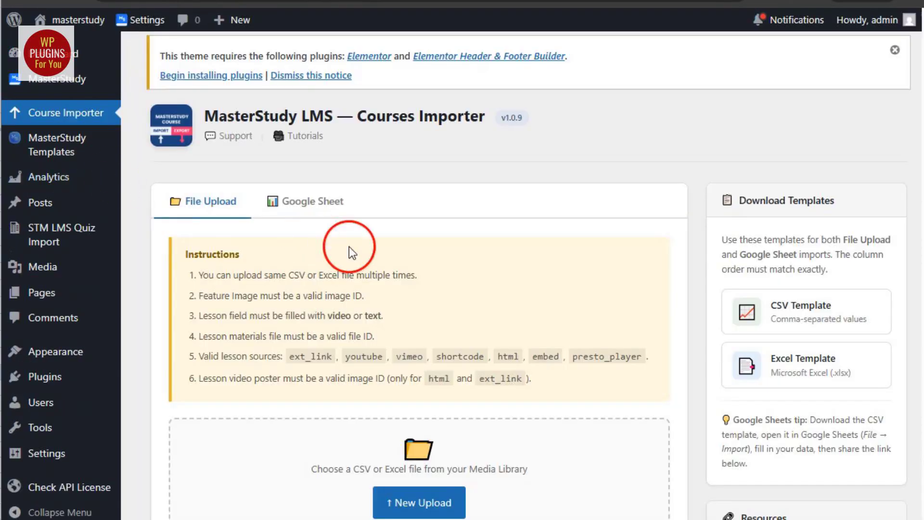
pyautogui.scroll(-3, 349, 318)
pyautogui.scroll(2, 348, 318)
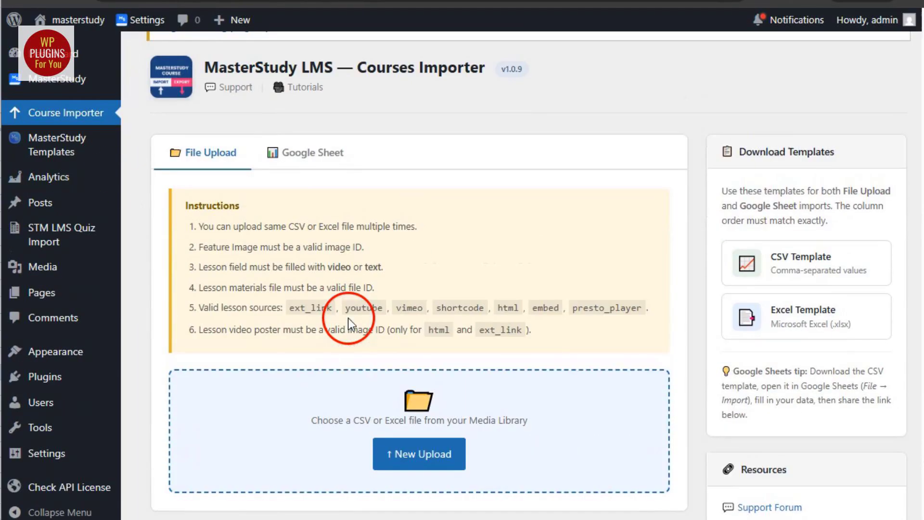
# Paste the copied sheet link into the Google Sheet URL field on the Google Sheet tab
pyautogui.click(305, 152)
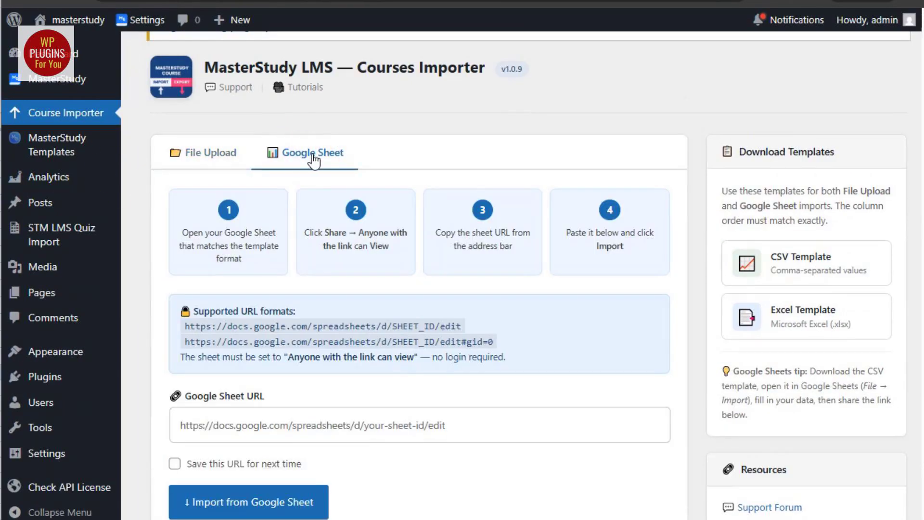
pyautogui.click(309, 433)
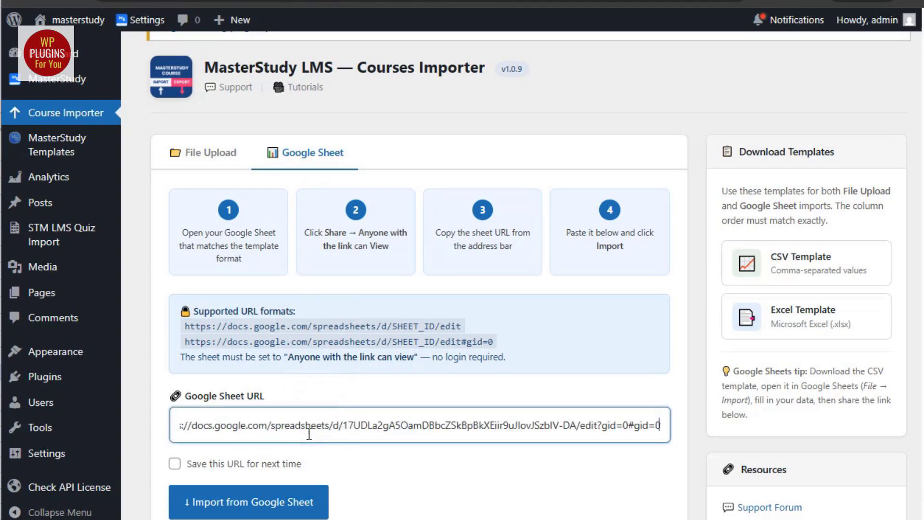
pyautogui.click(266, 434)
pyautogui.moveTo(265, 433); pyautogui.dragTo(496, 461)
pyautogui.click(476, 478)
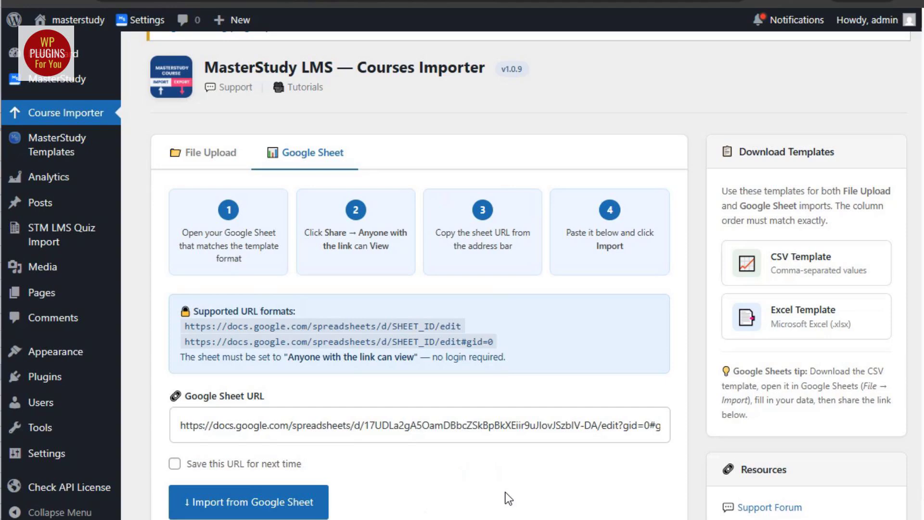
pyautogui.click(268, 470)
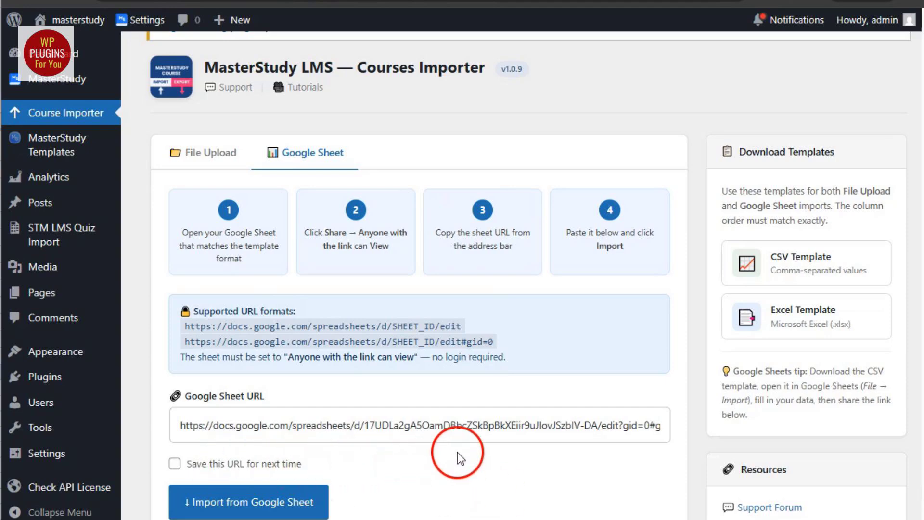
# Run the import from the Google Sheet and scroll through the results log of 12 course records
pyautogui.click(264, 509)
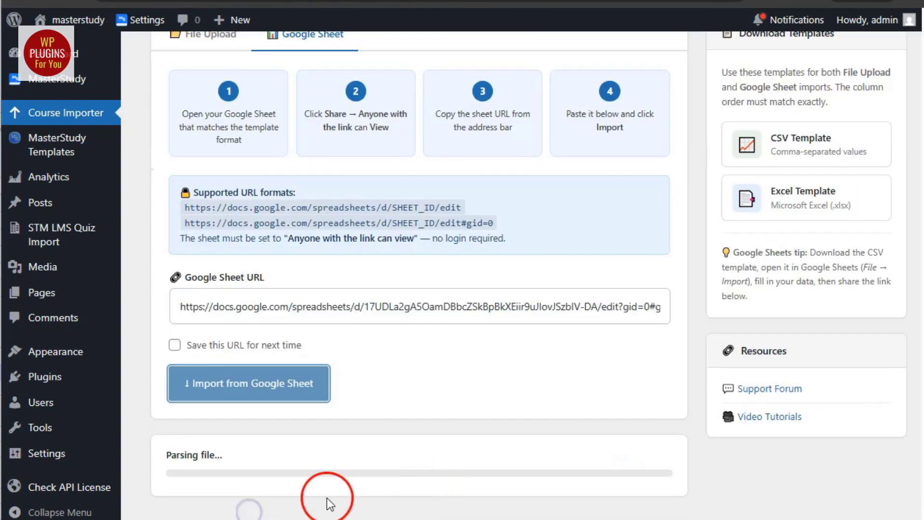
pyautogui.scroll(-4, 423, 494)
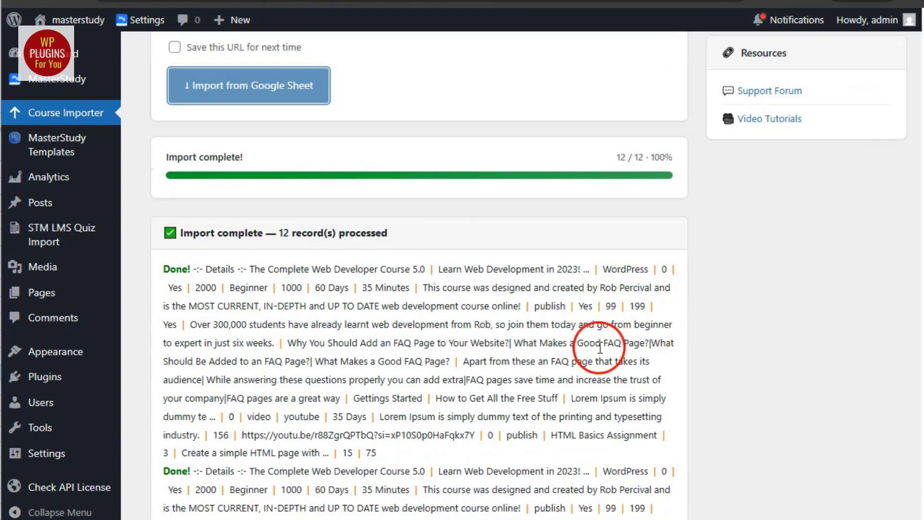
pyautogui.scroll(-1, 607, 355)
pyautogui.scroll(3, 182, 319)
pyautogui.moveTo(182, 320); pyautogui.dragTo(406, 320)
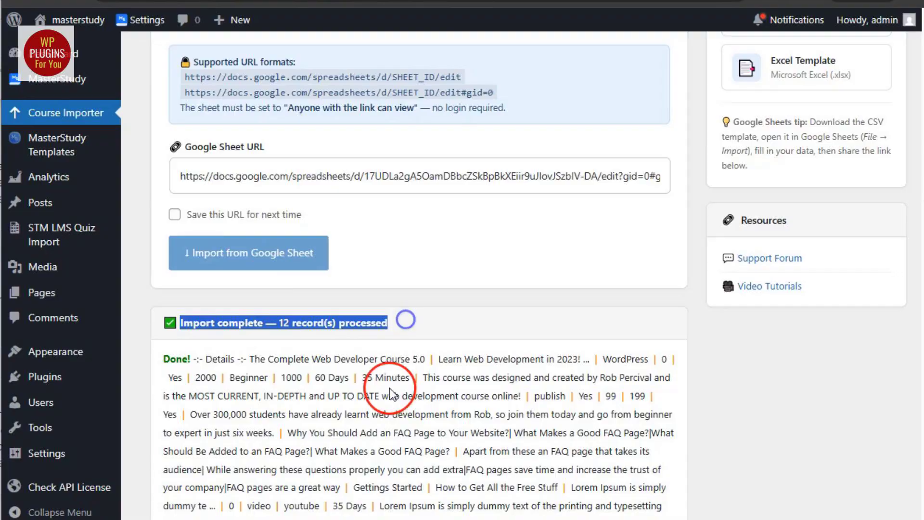
pyautogui.scroll(-4, 390, 394)
pyautogui.scroll(-20, 390, 394)
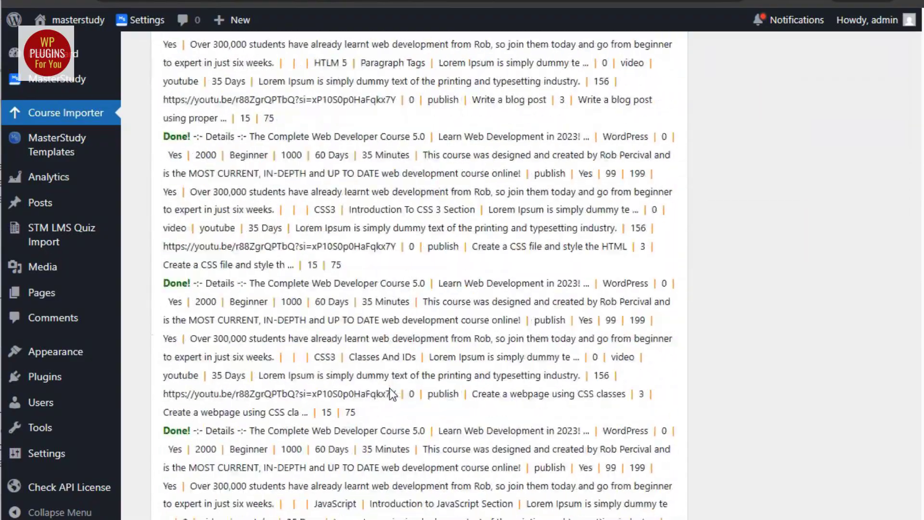
pyautogui.scroll(-5, 390, 394)
pyautogui.scroll(20, 389, 390)
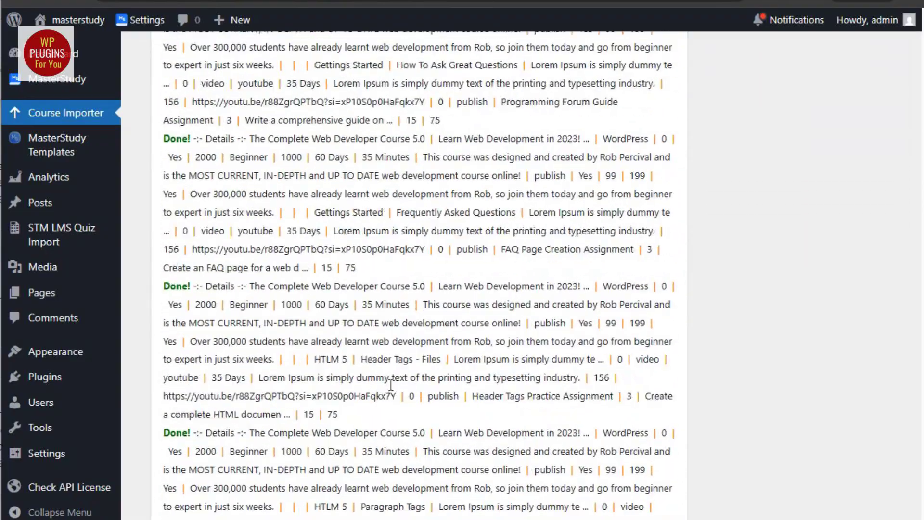
pyautogui.scroll(8, 390, 385)
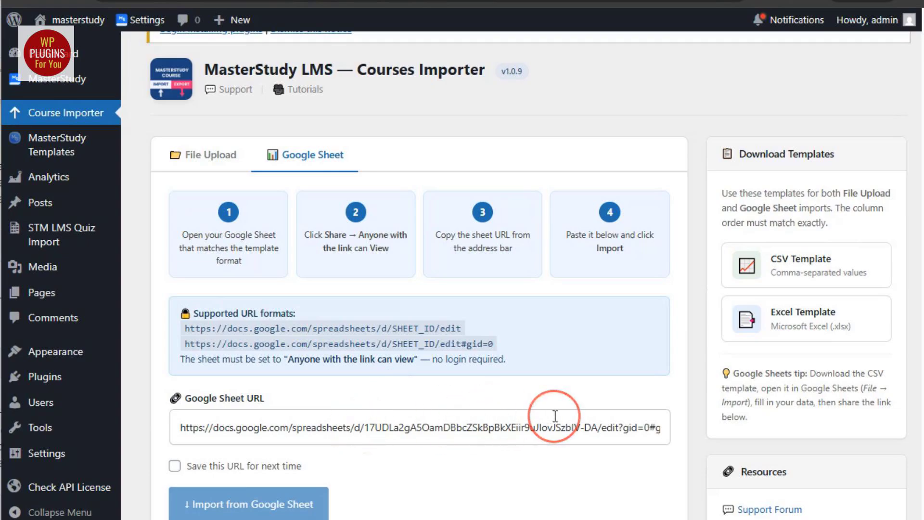
pyautogui.scroll(-5, 554, 413)
pyautogui.scroll(-3, 555, 415)
pyautogui.scroll(-10, 553, 417)
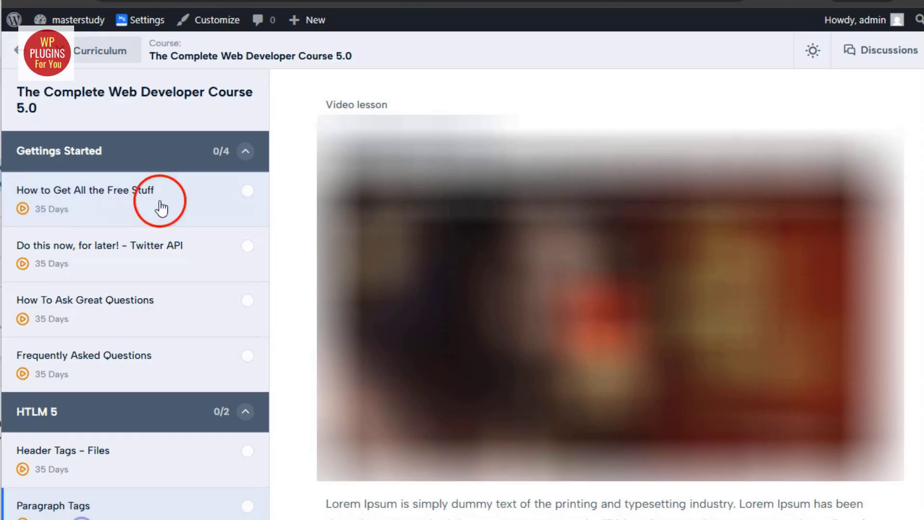
# Scroll the Complete Web Developer Course 5.0 lesson page to see its HTLM 5, CSS3 and JavaScript sections
pyautogui.scroll(-5, 182, 378)
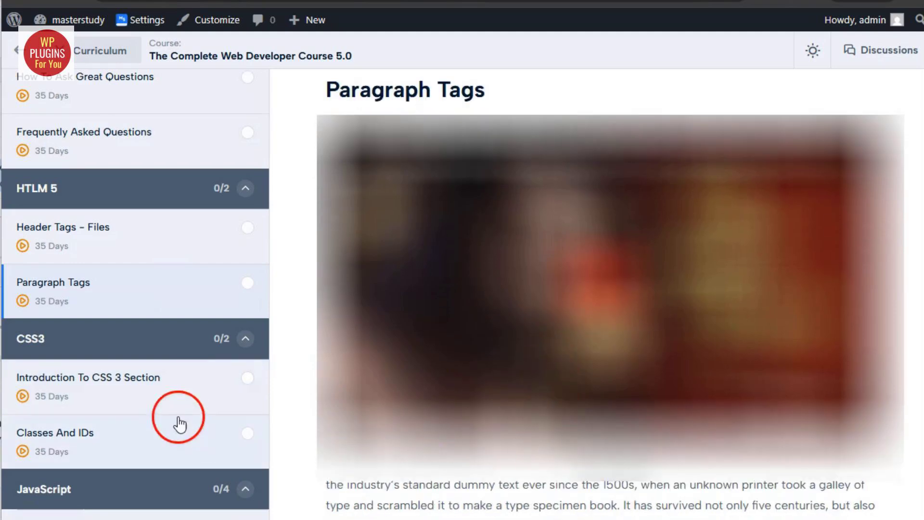
pyautogui.scroll(-3, 159, 423)
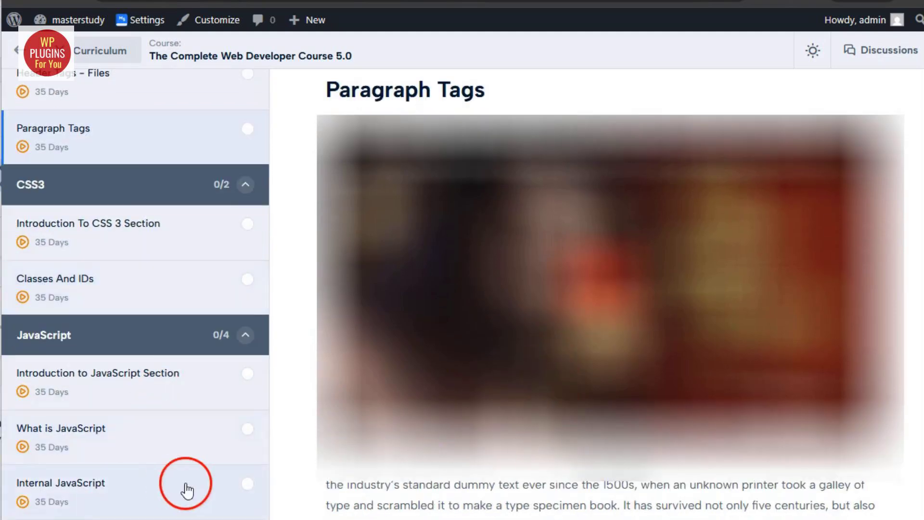
pyautogui.scroll(7, 187, 490)
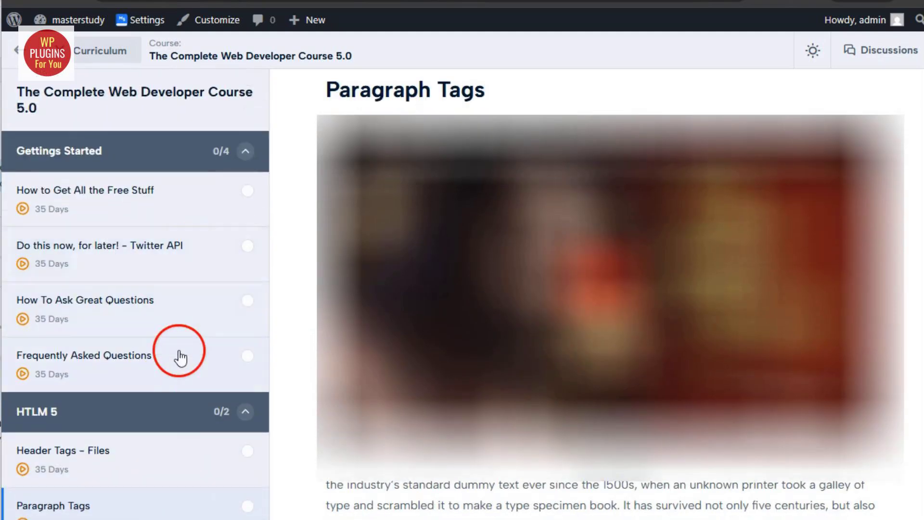
pyautogui.scroll(-7, 181, 404)
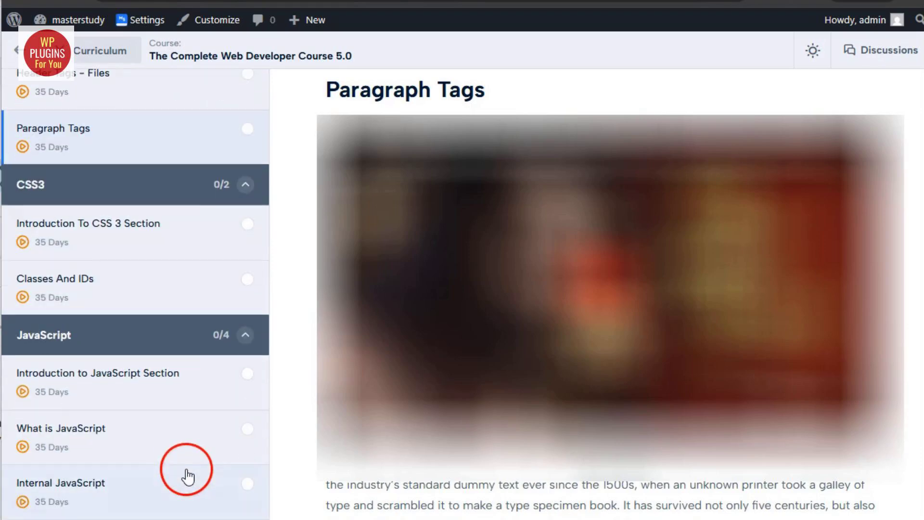
pyautogui.scroll(7, 188, 477)
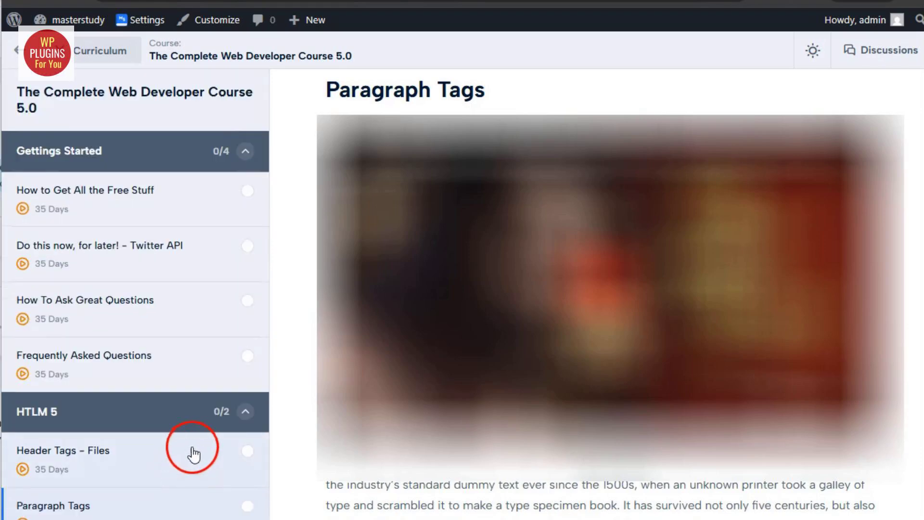
pyautogui.scroll(-4, 194, 393)
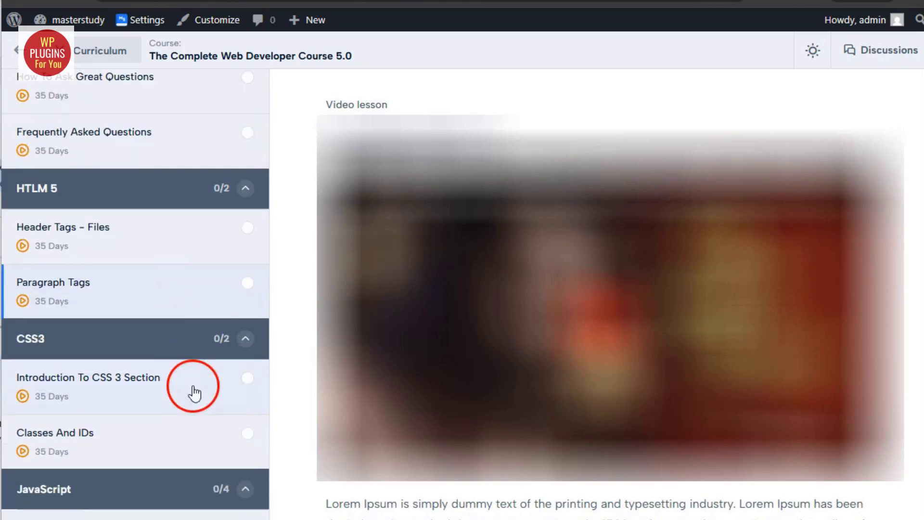
pyautogui.scroll(-1, 572, 444)
pyautogui.scroll(-3, 166, 414)
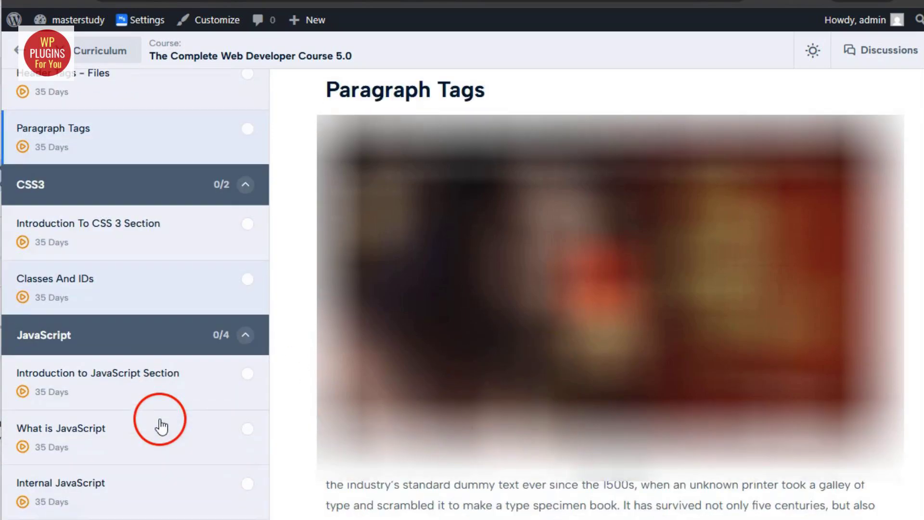
pyautogui.scroll(7, 186, 488)
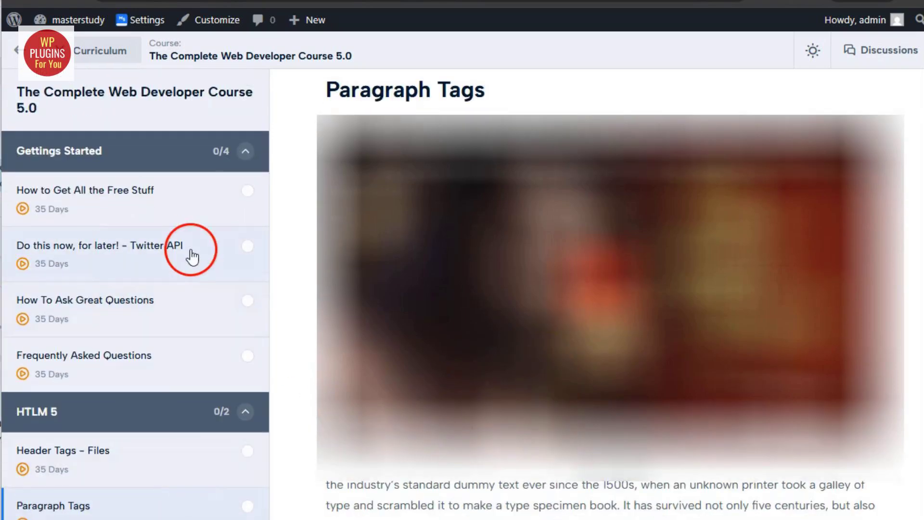
pyautogui.scroll(-7, 217, 464)
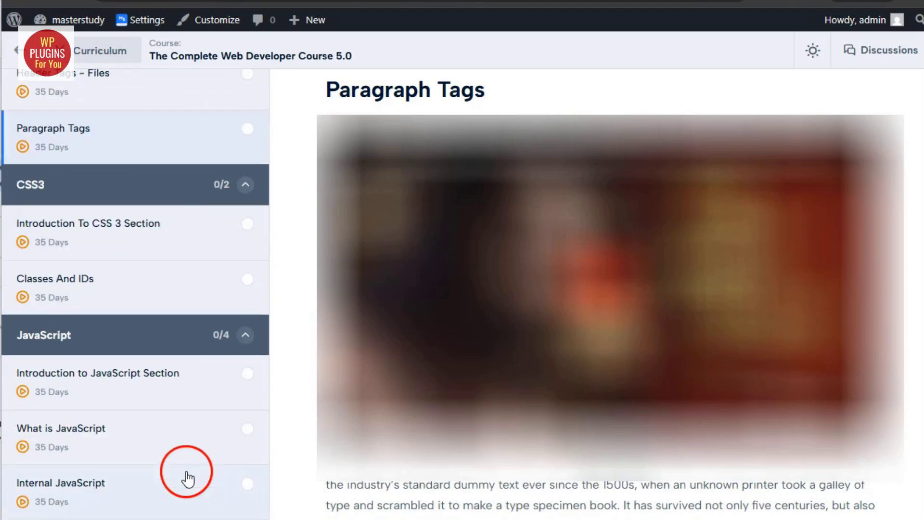
pyautogui.scroll(7, 187, 476)
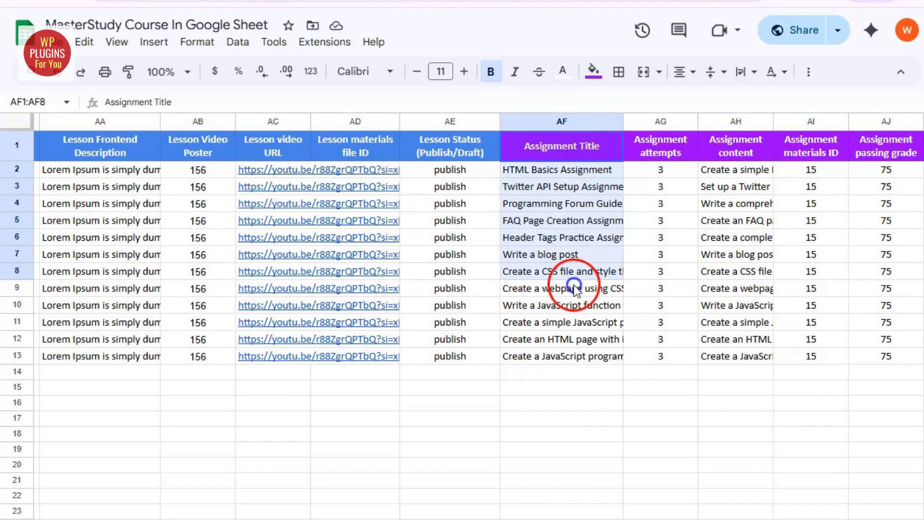
pyautogui.moveTo(574, 285); pyautogui.dragTo(584, 348)
pyautogui.moveTo(672, 145); pyautogui.dragTo(668, 371)
pyautogui.moveTo(707, 170); pyautogui.dragTo(900, 380)
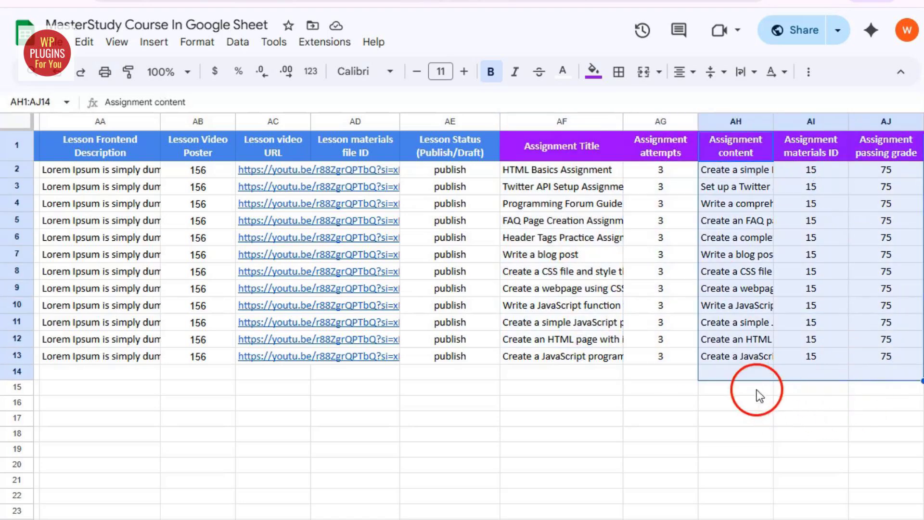